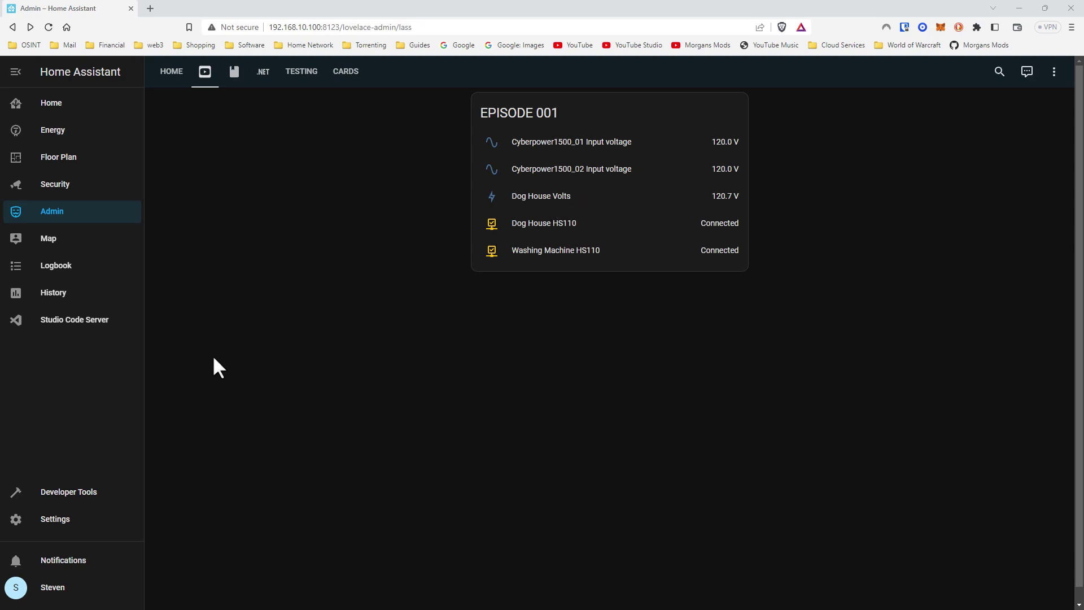
Open the settings in a new browser tab and start a new empty automation under Automations & Scenes
{"action": "right_click", "coordinate": [85, 519]}
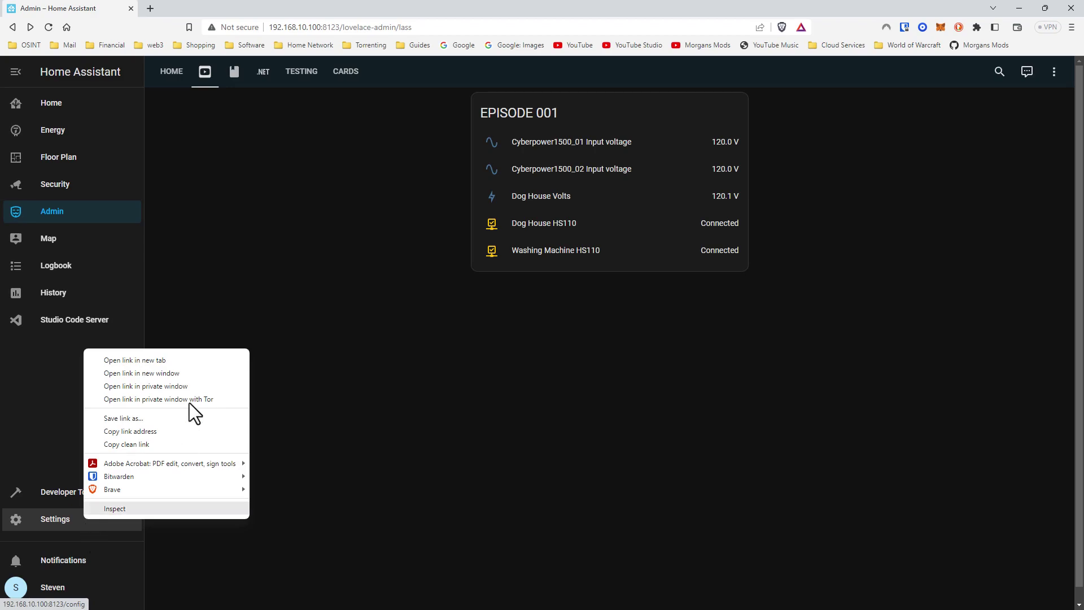
{"action": "left_click", "coordinate": [191, 363]}
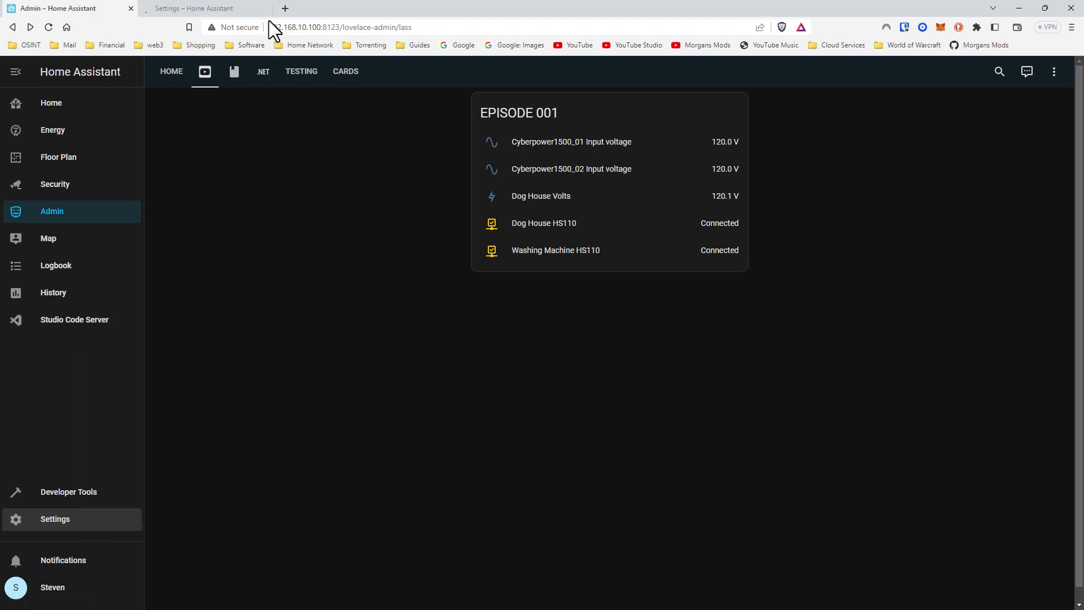
{"action": "left_click", "coordinate": [225, 11]}
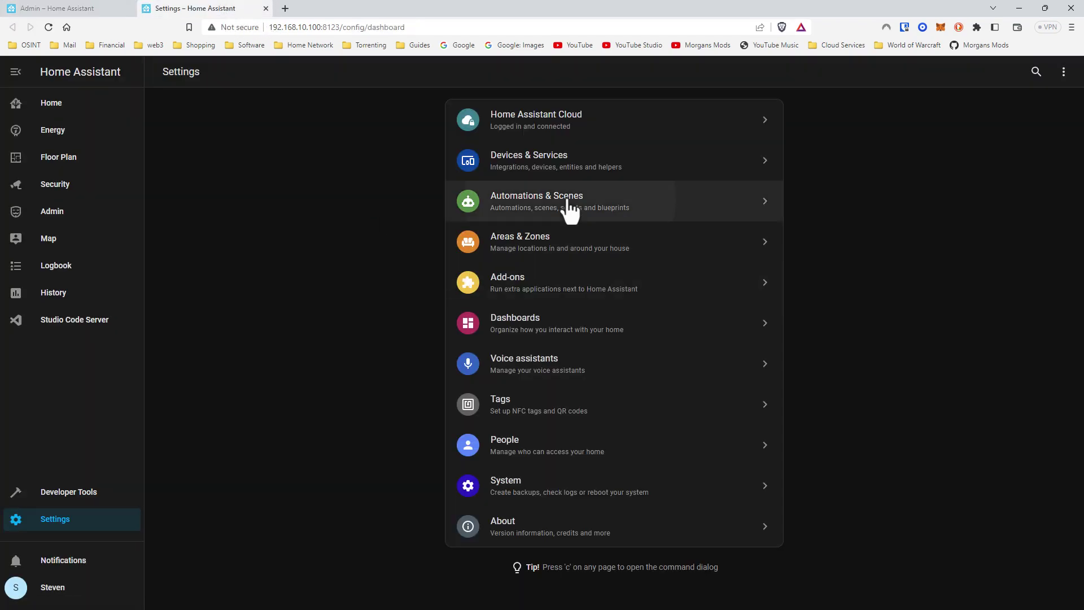
{"action": "left_click", "coordinate": [568, 207]}
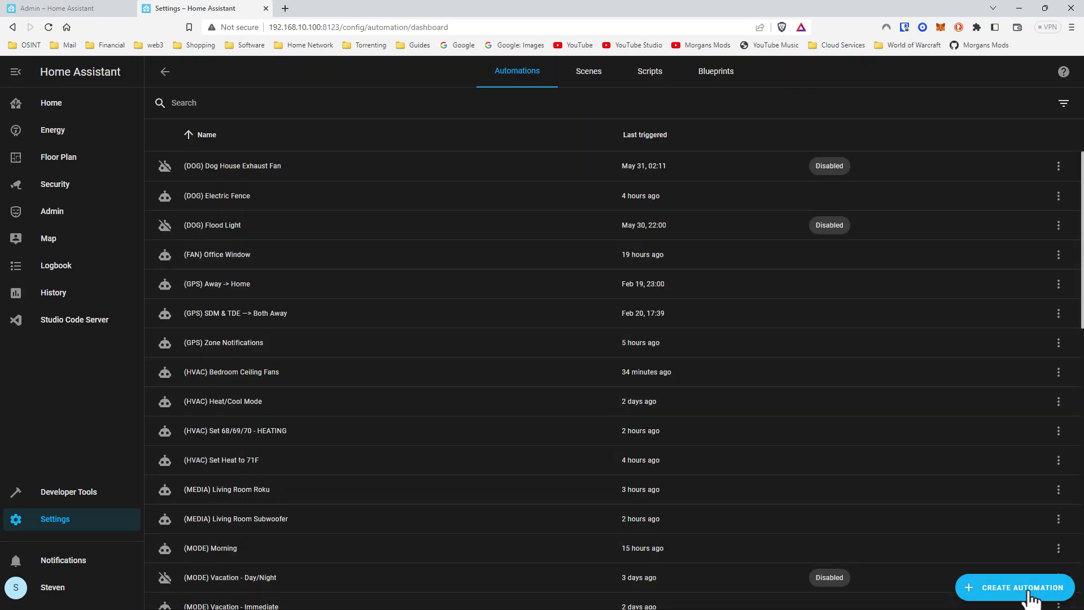
{"action": "left_click", "coordinate": [1033, 588]}
{"action": "left_click", "coordinate": [505, 298]}
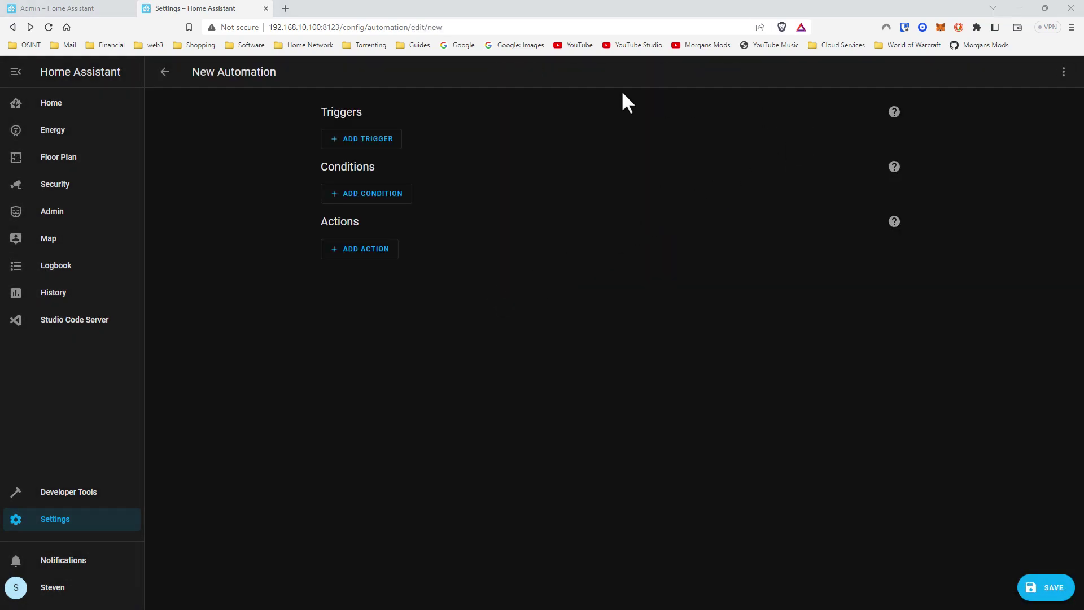
Add a template trigger requiring binary_sensor.dog_house_hs110 and binary_sensor.washing_machine_hs110 to both be 'off', and check the two sensors on the Admin dashboard
{"action": "left_click", "coordinate": [373, 141]}
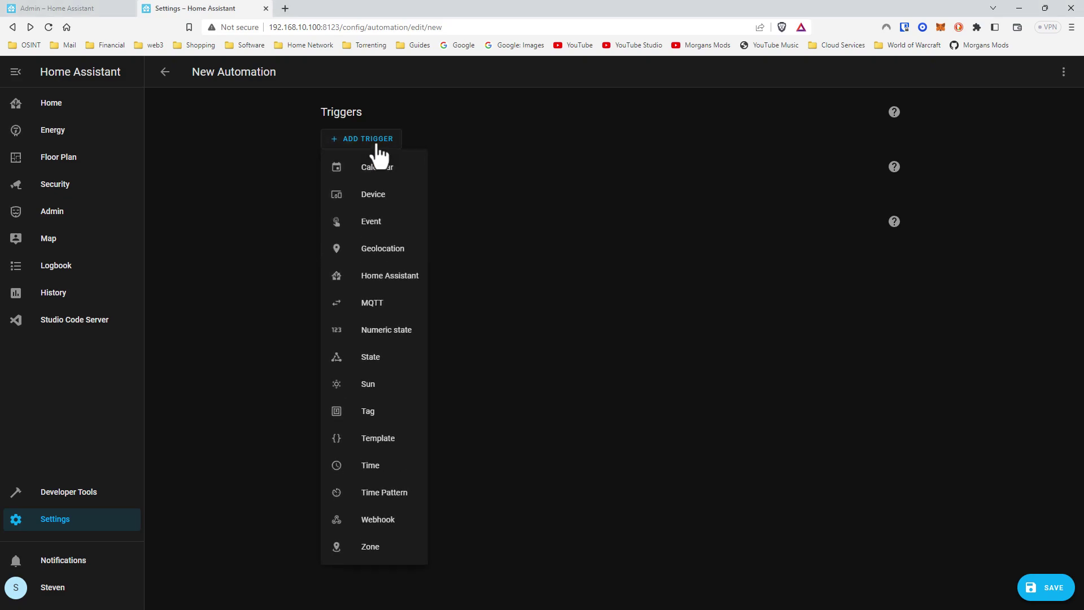
{"action": "left_click", "coordinate": [420, 438]}
{"action": "left_click", "coordinate": [399, 200]}
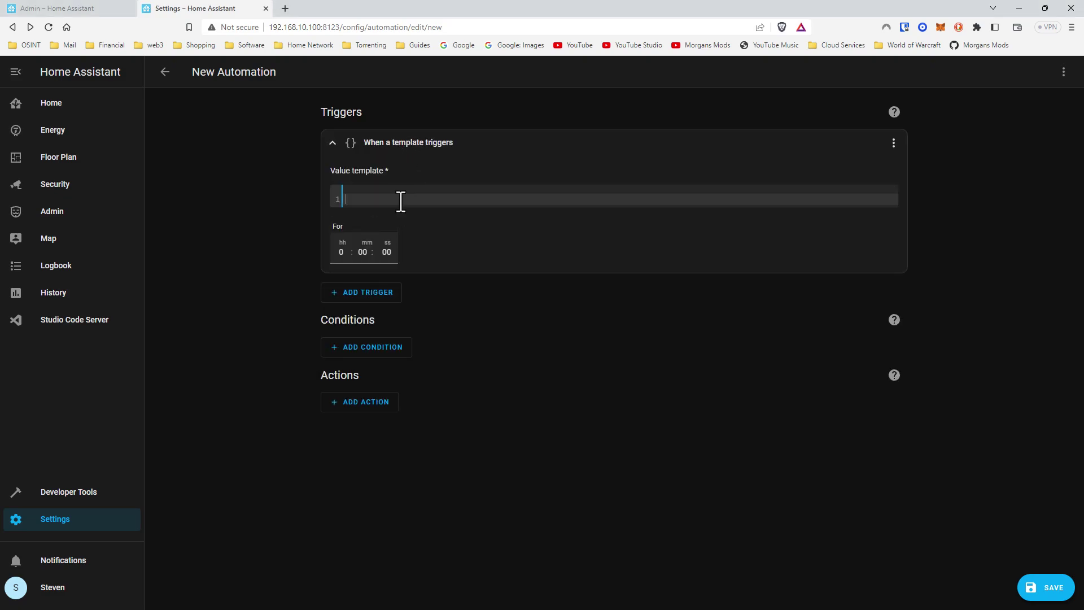
{"action": "type", "text": "{{ is_state('binary_sensor.dog_house_hs110', 'off') and is_state('binary_sensor.washing_machine_hs110', 'off') }}"}
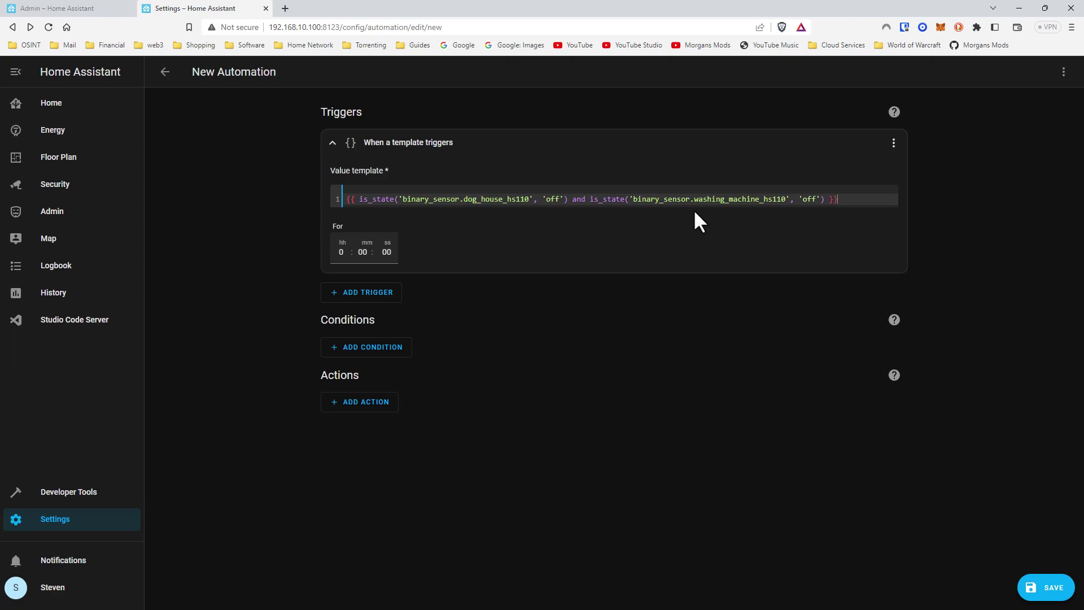
{"action": "left_click", "coordinate": [107, 10]}
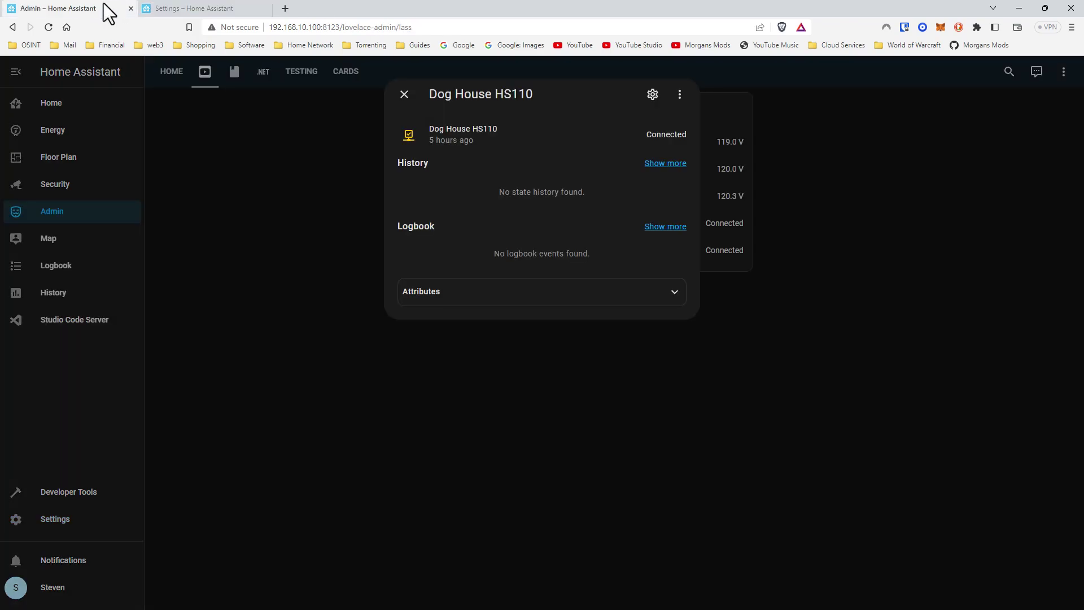
{"action": "left_click", "coordinate": [404, 95]}
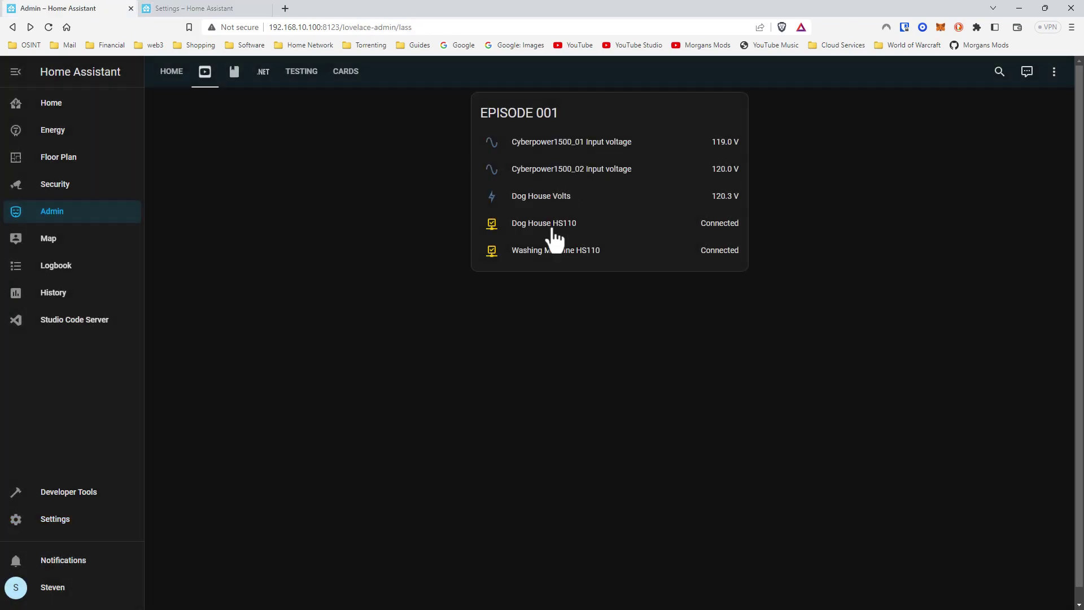
{"action": "left_click", "coordinate": [242, 9]}
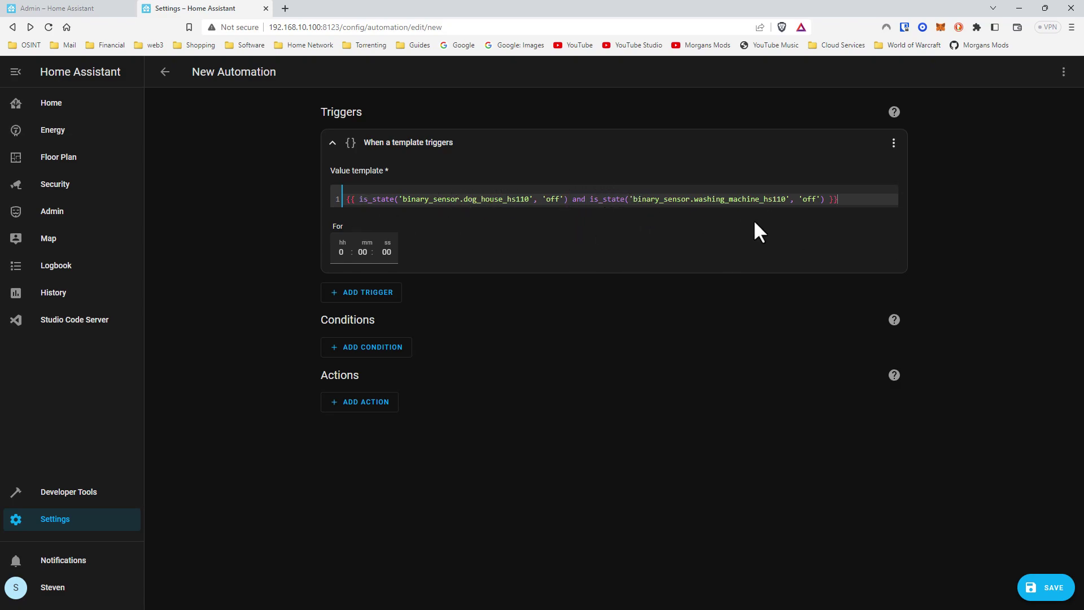
Add a trigger ID to the template trigger, reading "WashingMachine&DogHouseNoPing"
{"action": "left_click", "coordinate": [893, 143]}
{"action": "left_click", "coordinate": [962, 252]}
{"action": "left_click", "coordinate": [538, 190]}
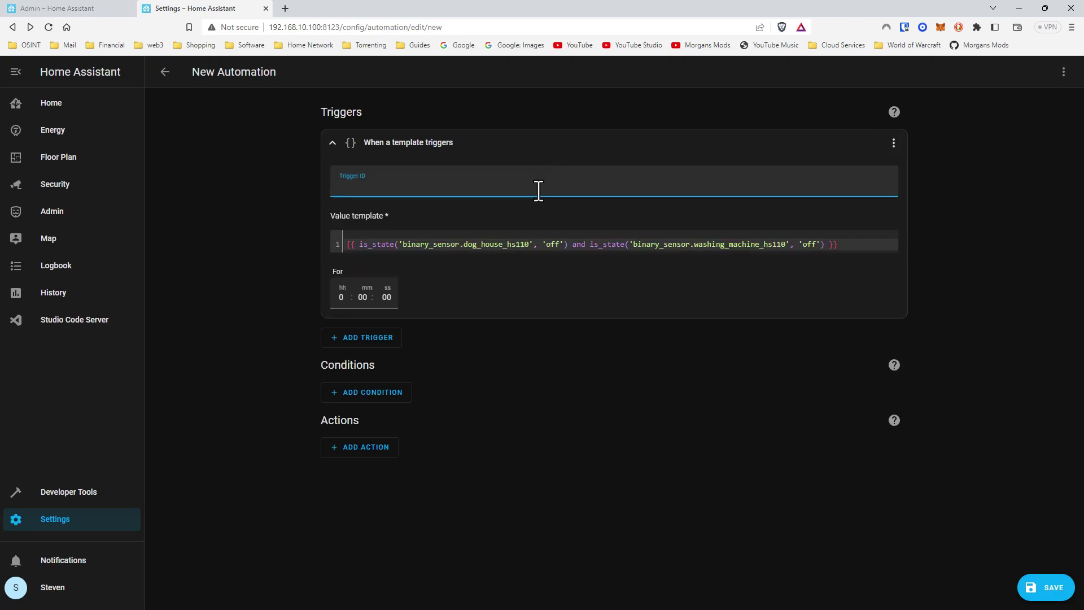
{"action": "type", "text": "W"}
{"action": "key", "text": "Caps_Lock"}
{"action": "type", "text": "ashingm"}
{"action": "key", "text": "Caps_Lock"}
{"action": "key", "text": "BackSpace"}
{"action": "type", "text": "M"}
{"action": "key", "text": "Caps_Lock"}
{"action": "type", "text": "achoin"}
{"action": "type", "text": "ine"}
{"action": "type", "text": " & D"}
{"action": "key", "text": "Caps_Lock"}
{"action": "type", "text": "og"}
{"action": "key", "text": "Caps_Lock"}
{"action": "type", "text": "H"}
{"action": "key", "text": "Caps_Lock"}
{"action": "type", "text": "ouse Ping"}
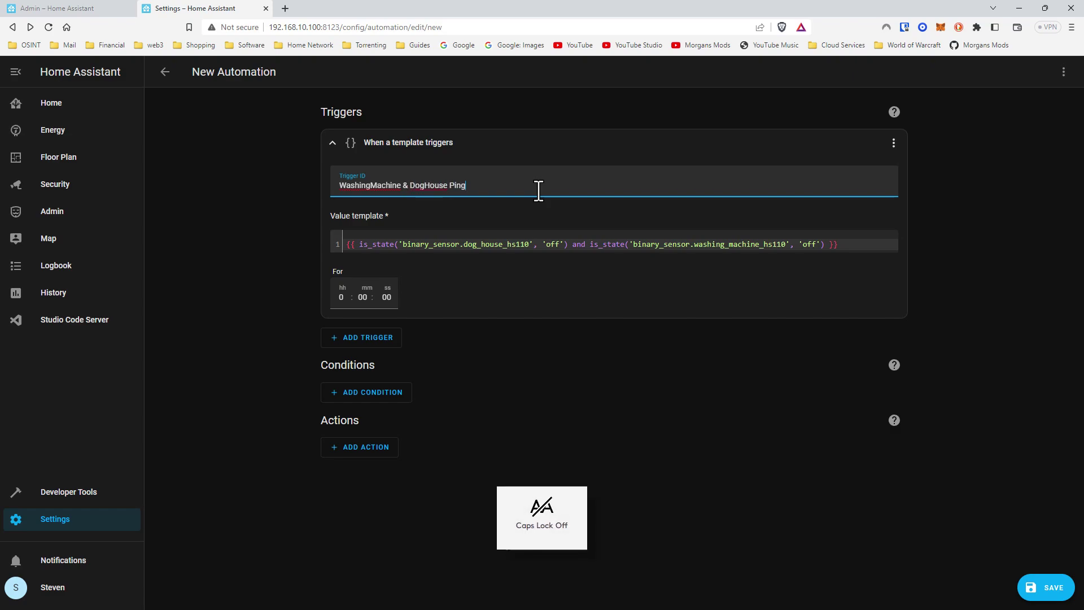
{"action": "key", "text": "BackSpace"}
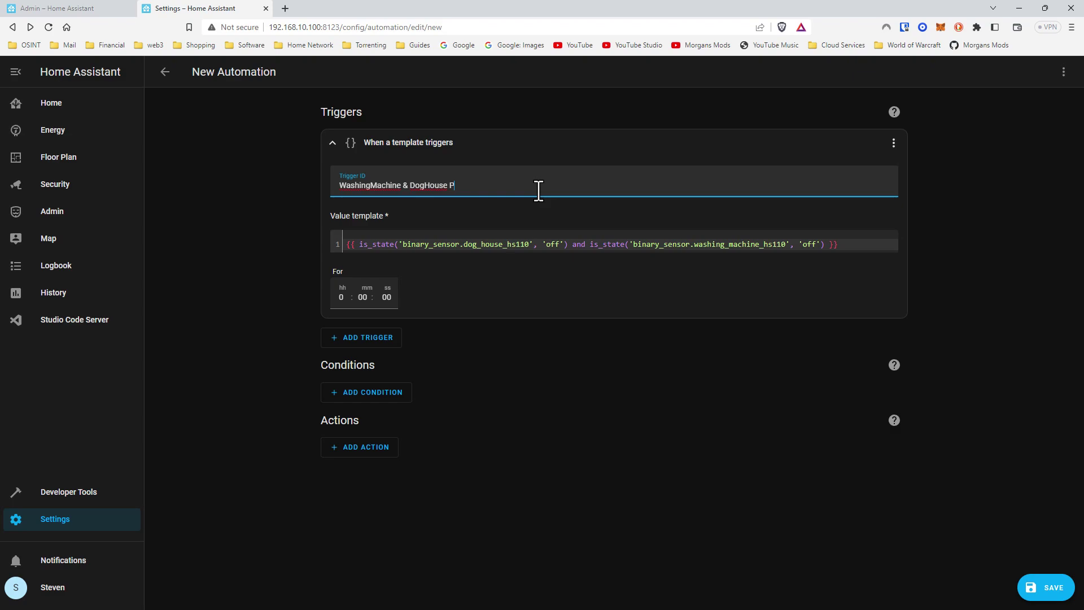
{"action": "key", "text": "Caps_Lock"}
{"action": "type", "text": "N"}
{"action": "key", "text": "Caps_Lock"}
{"action": "type", "text": "oPing"}
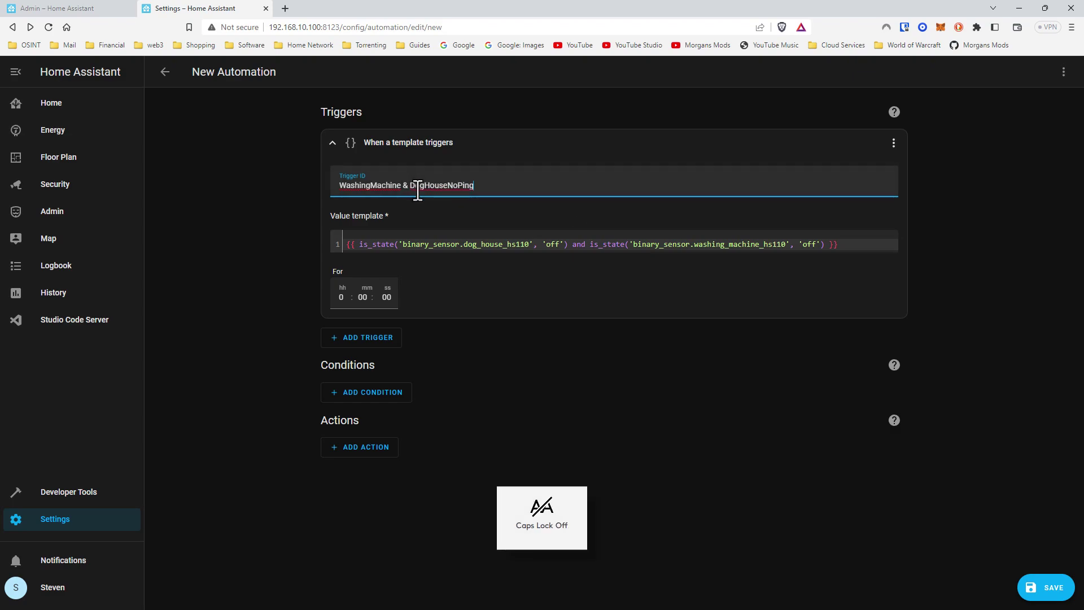
{"action": "left_click_drag", "start_coordinate": [408, 186], "coordinate": [402, 190]}
{"action": "type", "text": "&"}
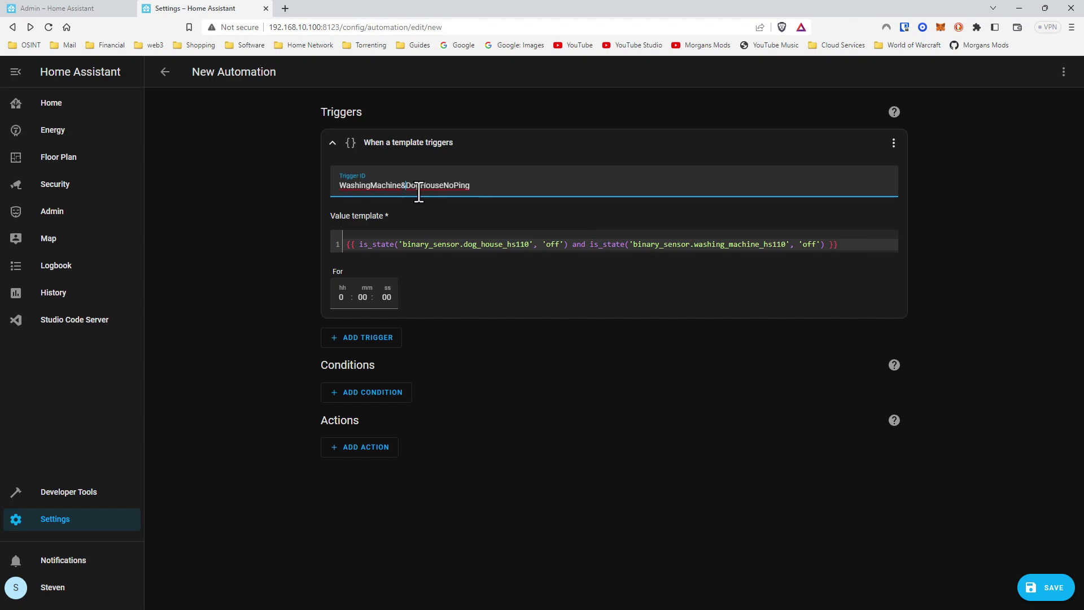
Copy the trigger ID and rename the template trigger to the same text, "WashingMachine&DogHouseNoPing"
{"action": "triple_click", "coordinate": [480, 184]}
{"action": "key", "text": "ctrl+c"}
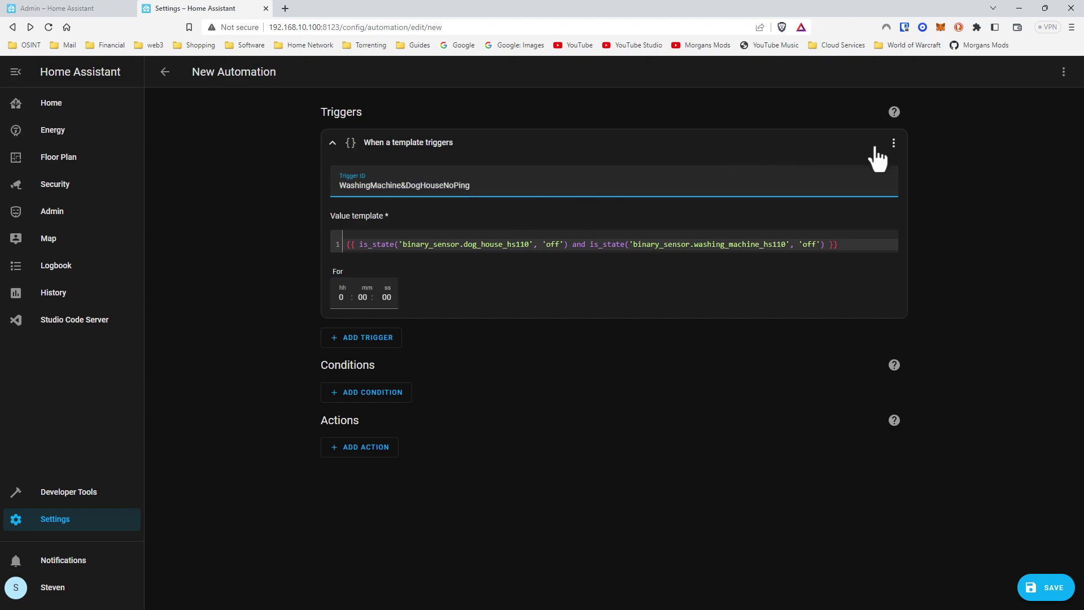
{"action": "left_click", "coordinate": [893, 142]}
{"action": "left_click", "coordinate": [958, 182]}
{"action": "triple_click", "coordinate": [576, 339]}
{"action": "key", "text": "ctrl+v"}
{"action": "left_click", "coordinate": [623, 378]}
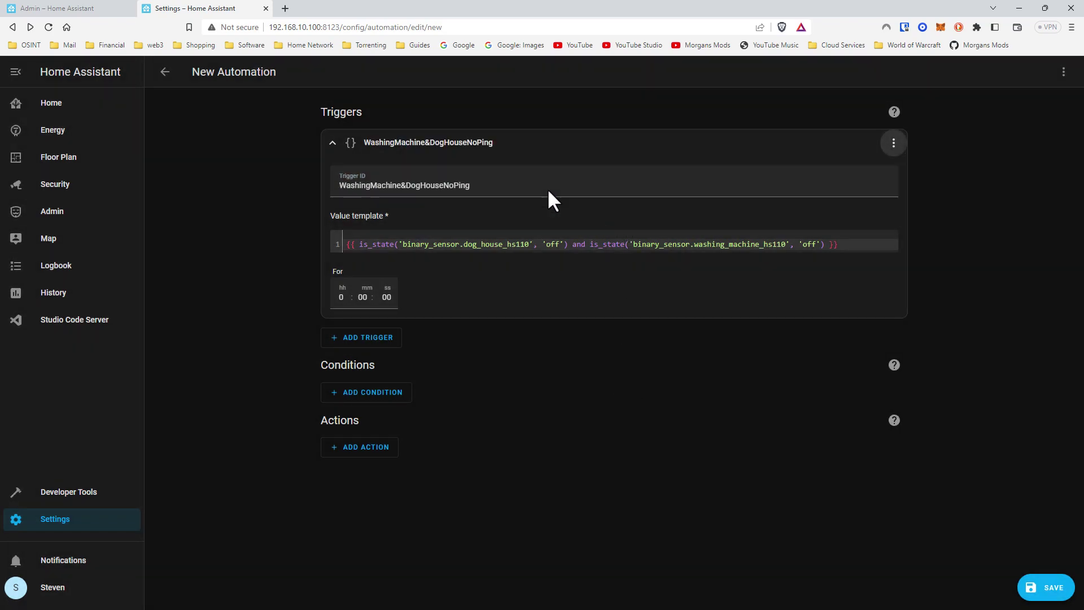
Save the automation under the name "(SYSTEM) Power Loss"
{"action": "left_click", "coordinate": [1051, 589]}
{"action": "triple_click", "coordinate": [518, 307]}
{"action": "type", "text": "("}
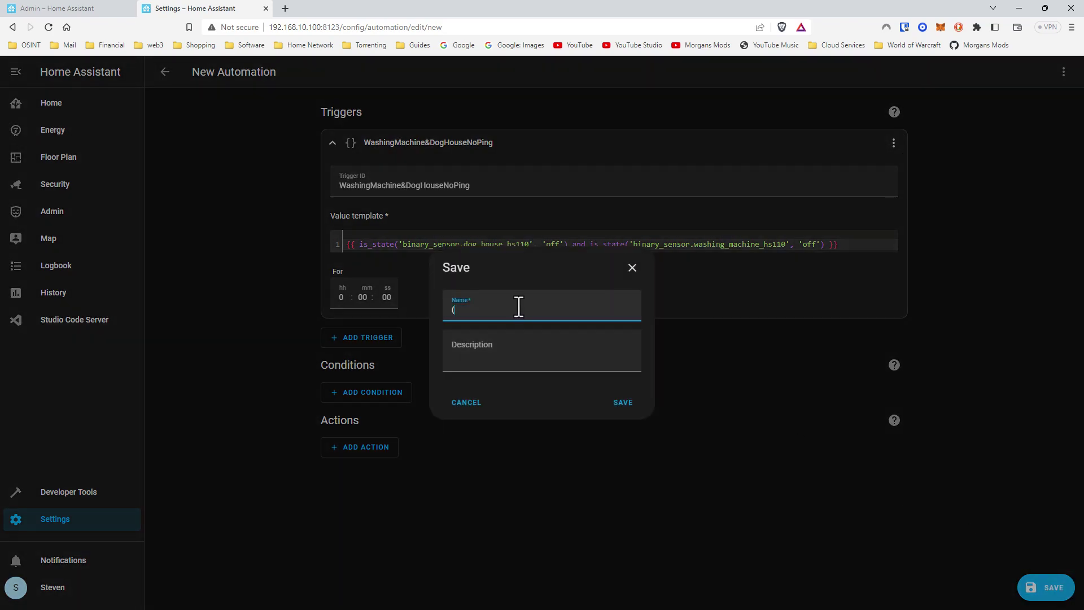
{"action": "key", "text": "Caps_Lock"}
{"action": "type", "text": "SYSTEM"}
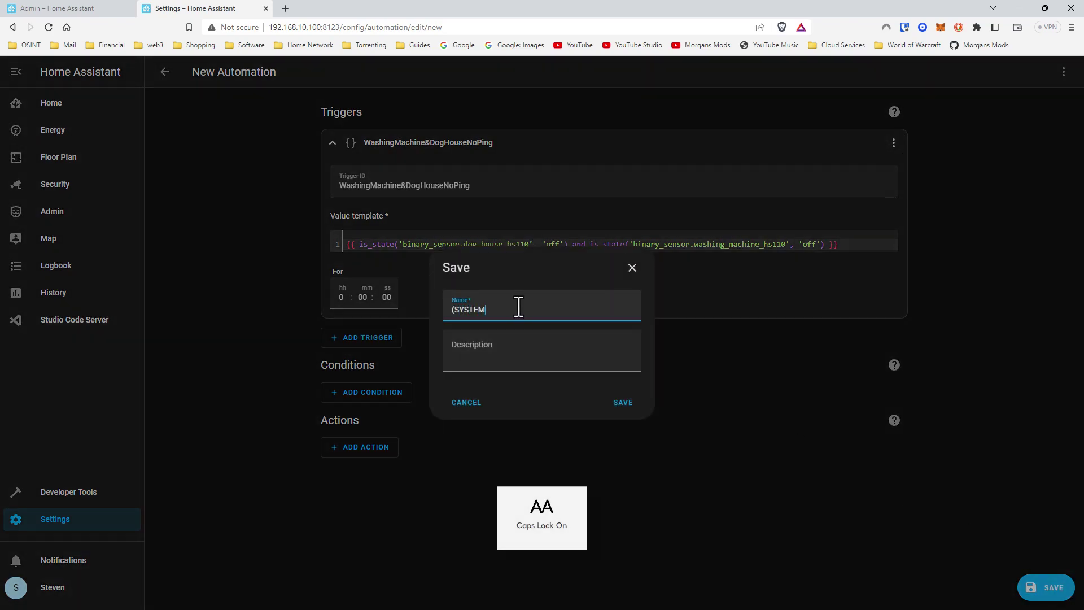
{"action": "type", "text": ") P"}
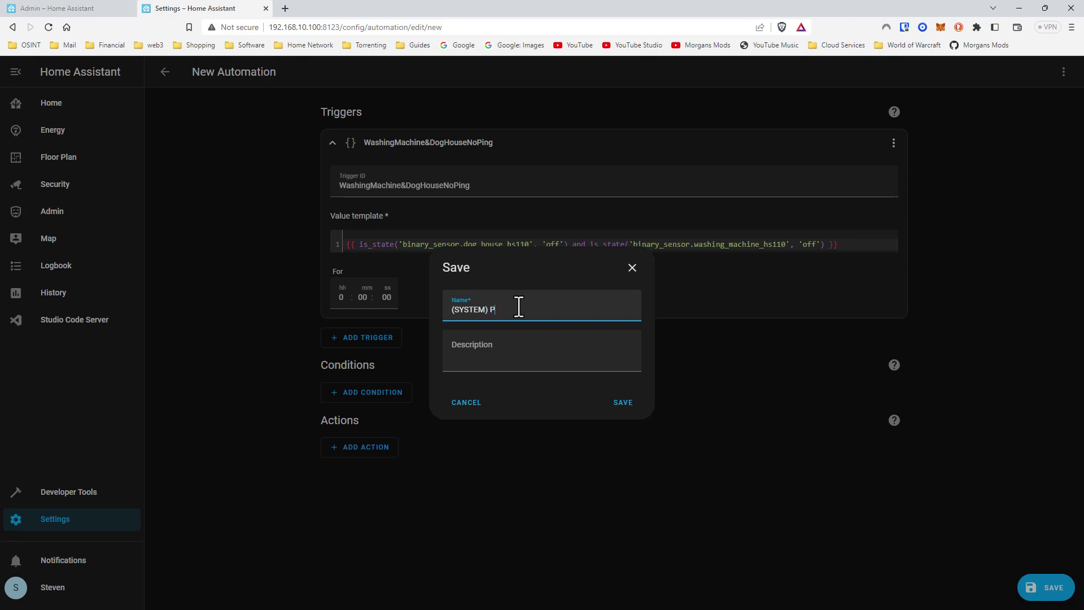
{"action": "key", "text": "Caps_Lock"}
{"action": "type", "text": "ower "}
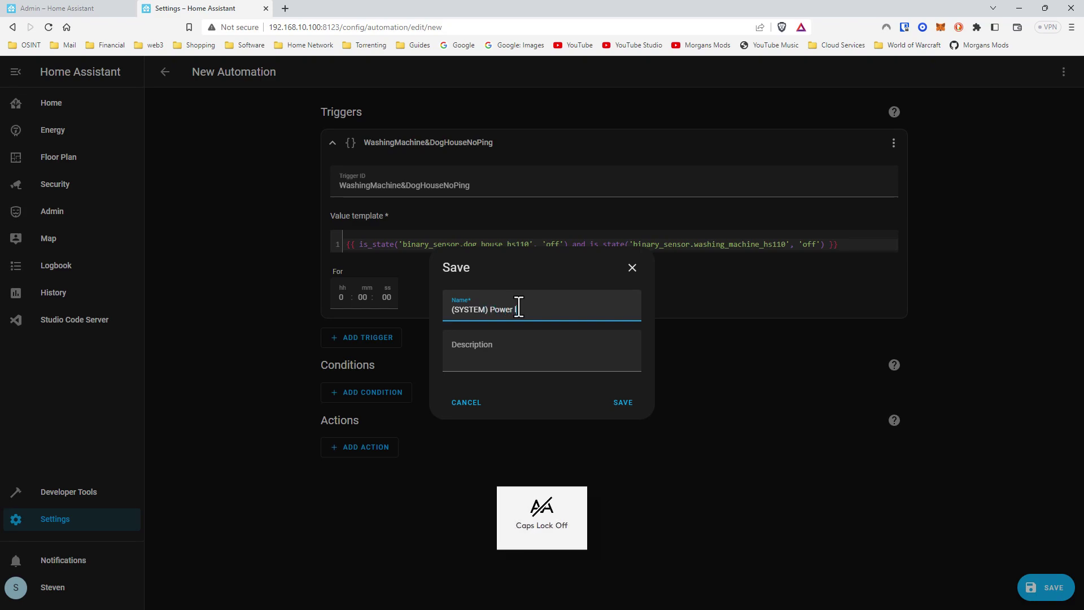
{"action": "type", "text": "Loss"}
{"action": "left_click", "coordinate": [622, 401]}
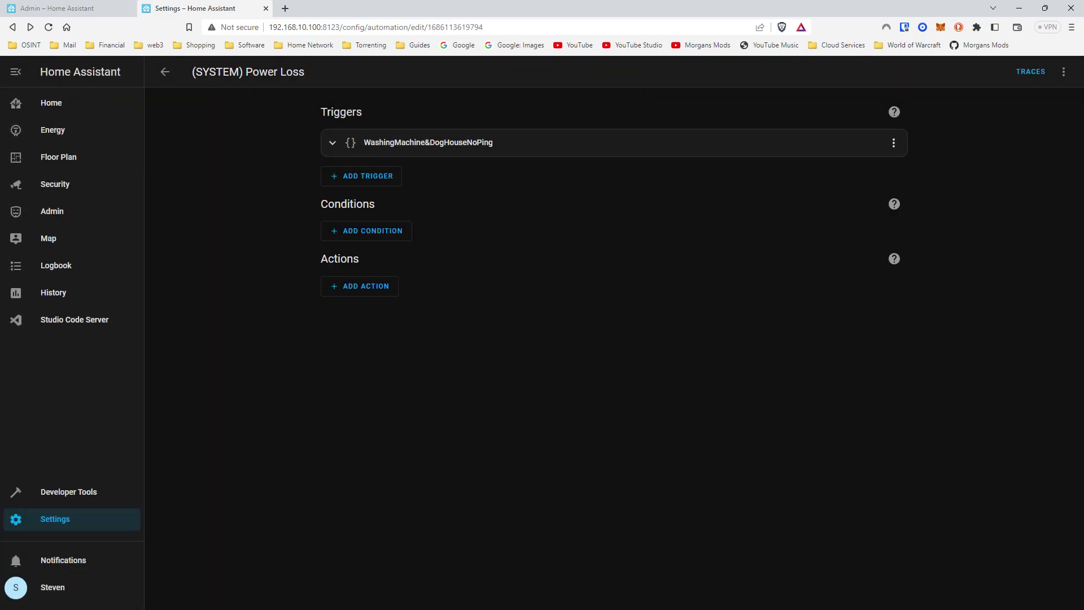
Add a Choose action whose Option 1 has a Triggered by condition set to the WashingMachine&DogHouseNoPing trigger
{"action": "left_click", "coordinate": [395, 287]}
{"action": "left_click", "coordinate": [395, 345]}
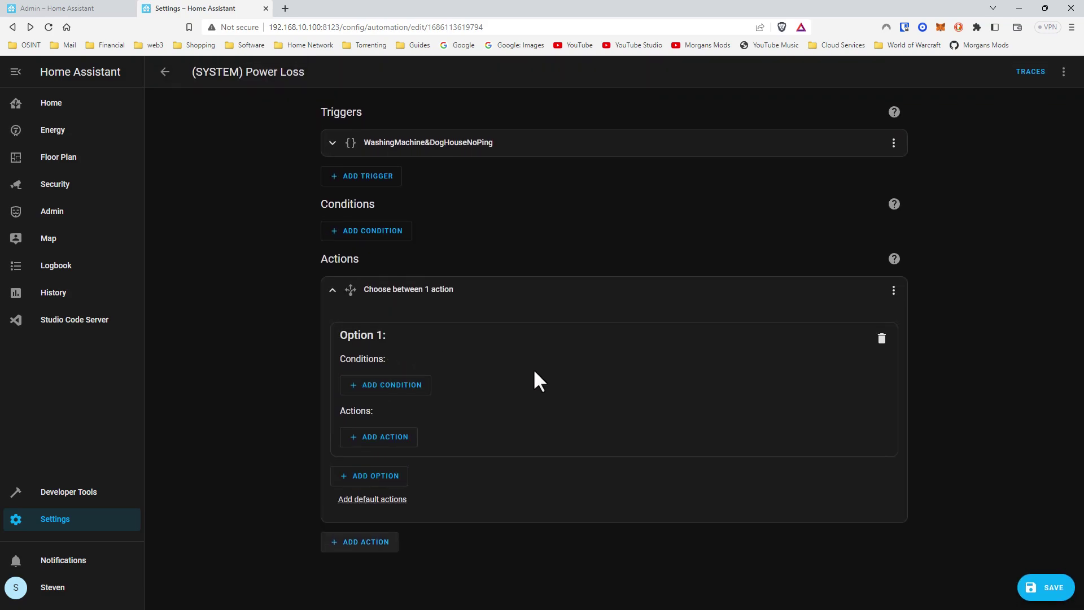
{"action": "left_click", "coordinate": [414, 385]}
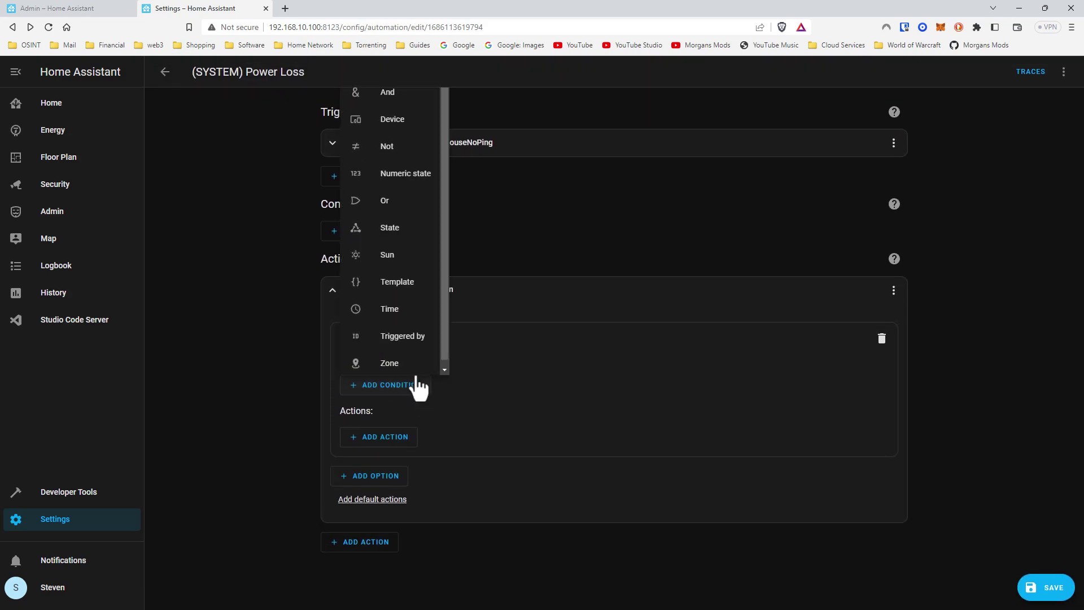
{"action": "left_click", "coordinate": [414, 338]}
{"action": "left_click", "coordinate": [438, 427]}
{"action": "left_click", "coordinate": [423, 461]}
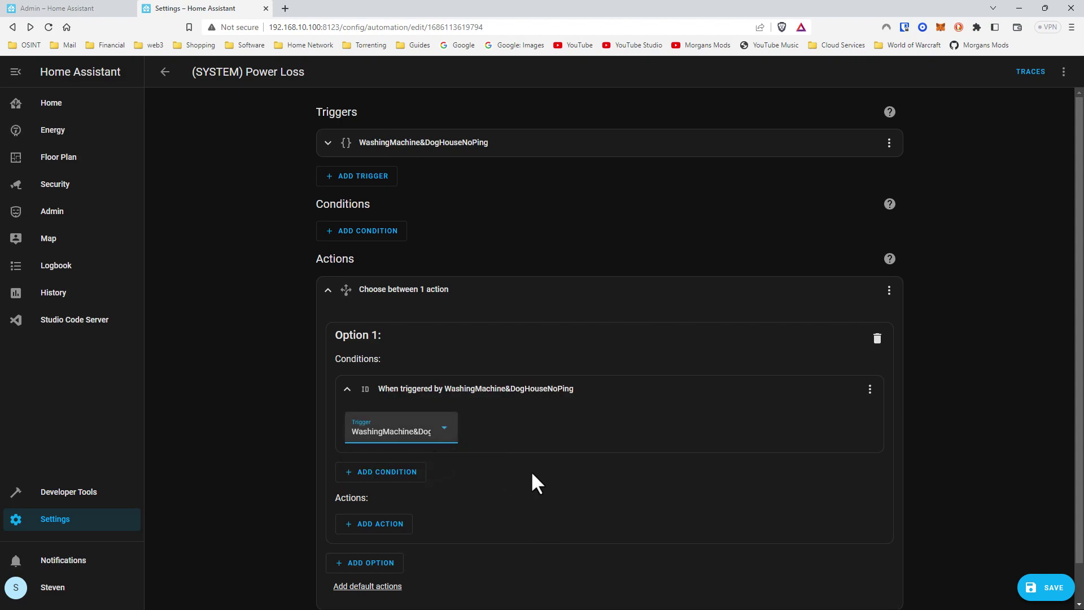
Add a numeric state condition to Option 1 with Cyberpower1500_01 Input voltage as its entity
{"action": "left_click", "coordinate": [410, 473]}
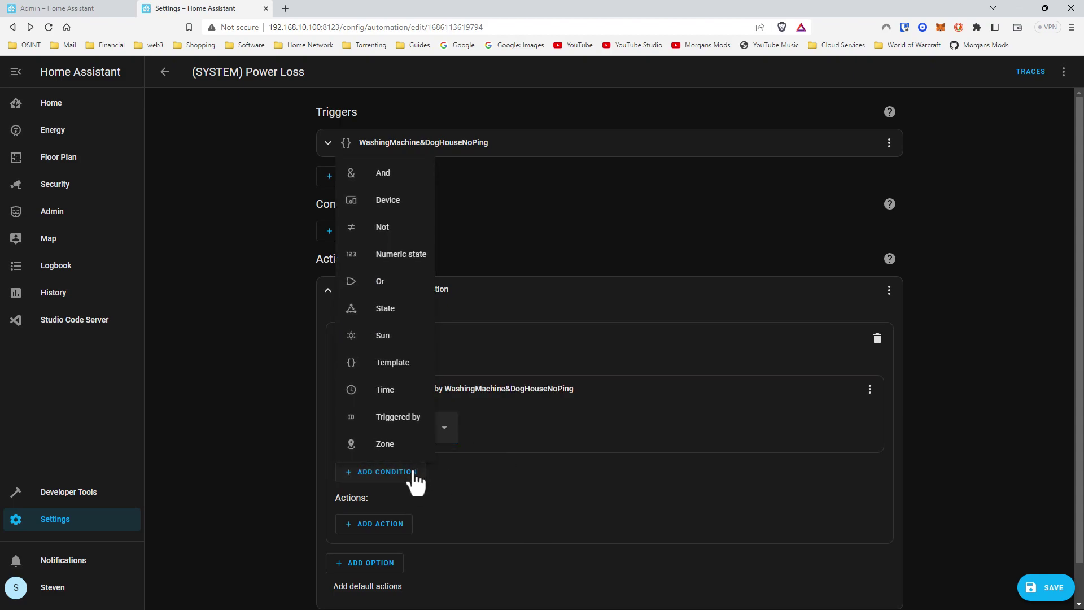
{"action": "left_click", "coordinate": [407, 255]}
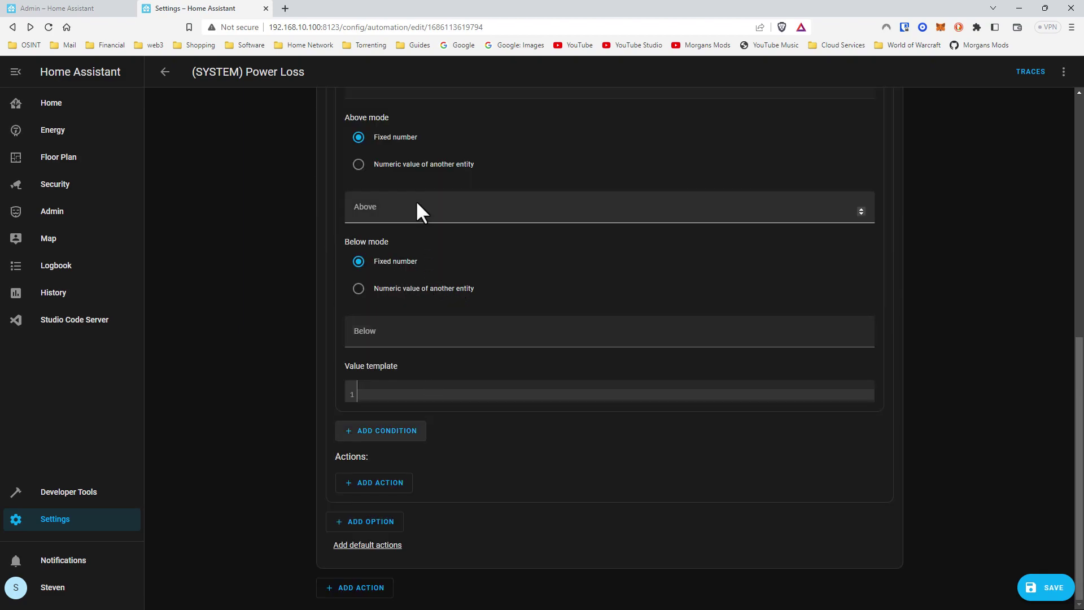
{"action": "scroll", "coordinate": [445, 278], "scroll_direction": "up", "scroll_amount": 3}
{"action": "scroll", "coordinate": [466, 281], "scroll_direction": "up", "scroll_amount": 1}
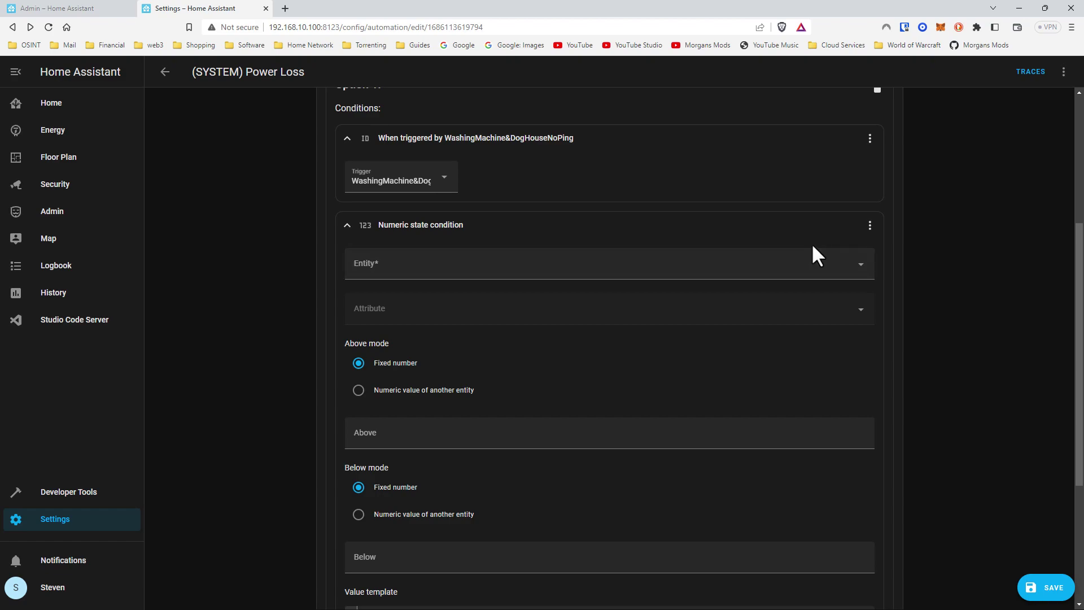
{"action": "left_click", "coordinate": [869, 226]}
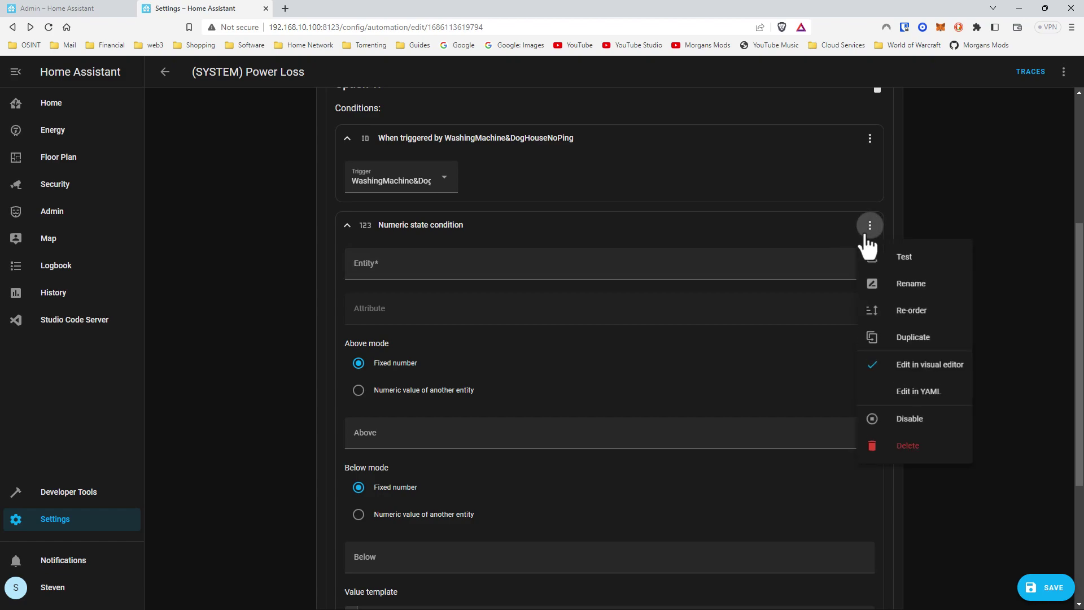
{"action": "left_click", "coordinate": [734, 253]}
{"action": "type", "text": "cy"}
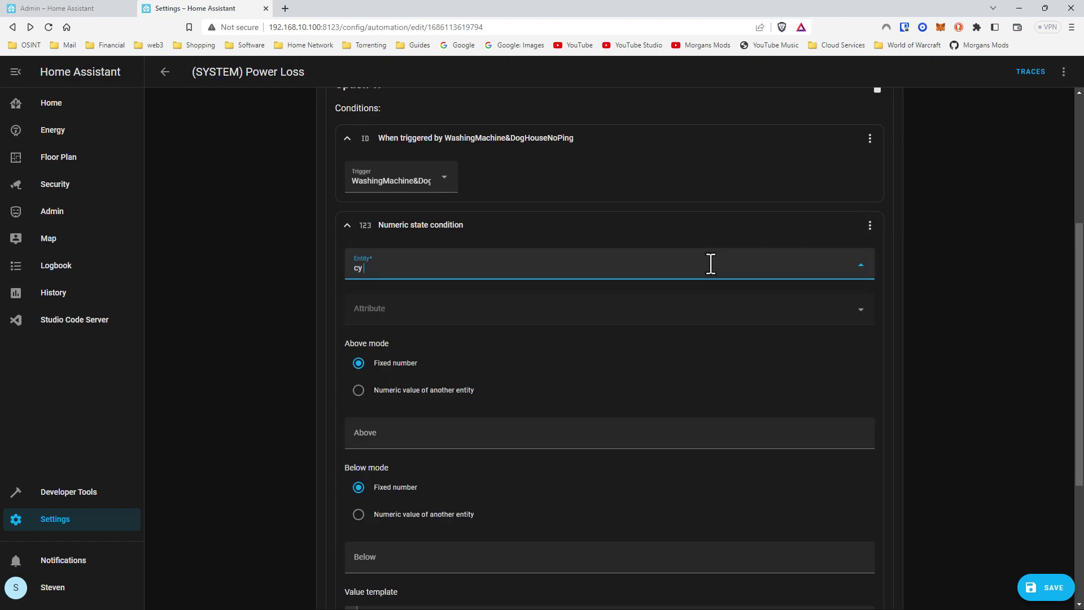
{"action": "type", "text": "ber"}
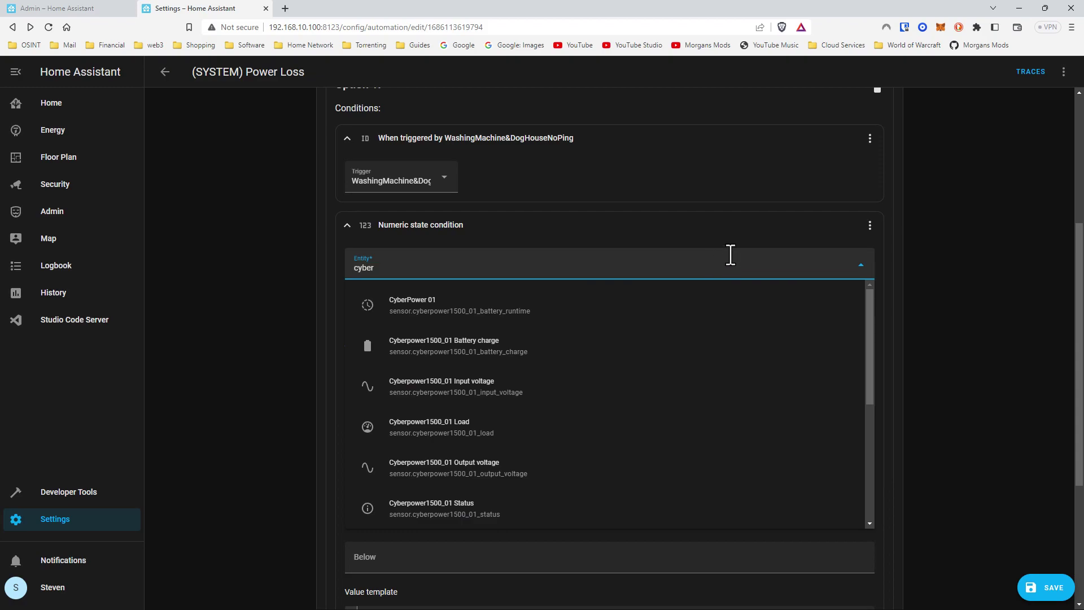
{"action": "scroll", "coordinate": [668, 434], "scroll_direction": "down", "scroll_amount": 5}
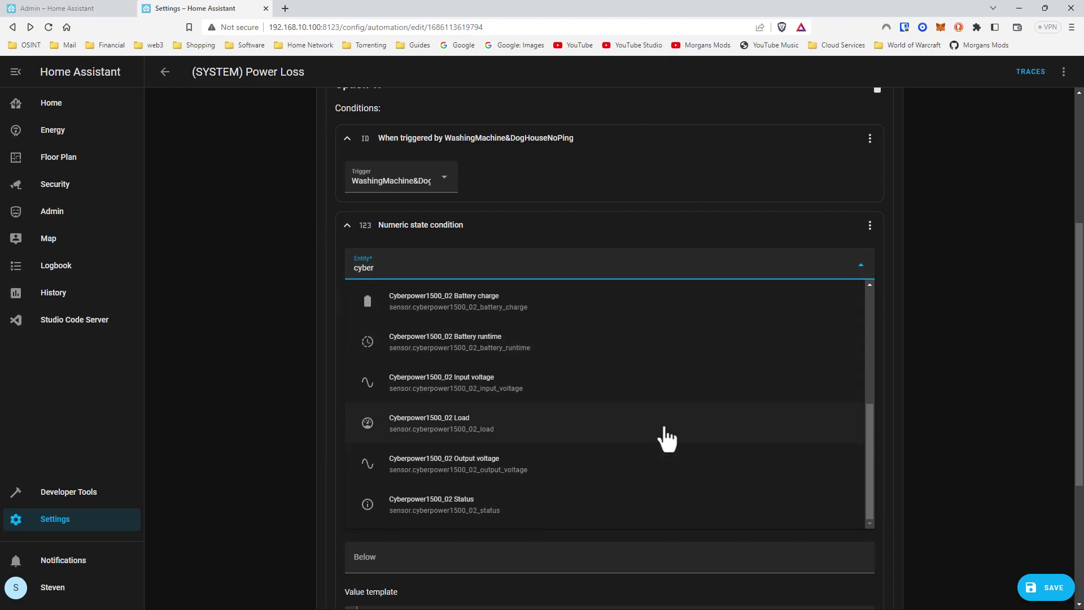
{"action": "scroll", "coordinate": [674, 446], "scroll_direction": "up", "scroll_amount": 3}
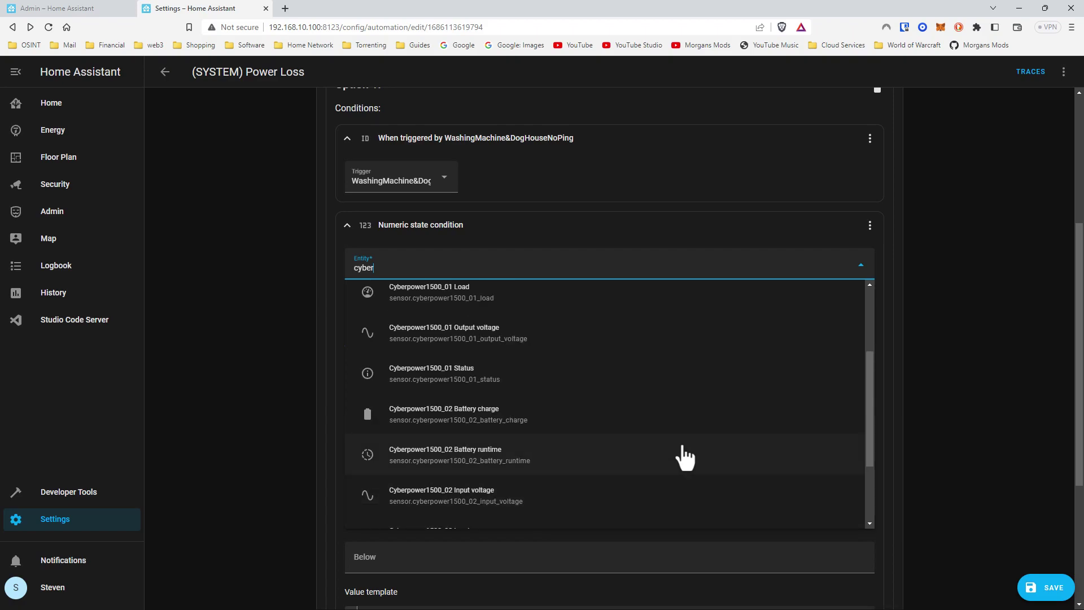
{"action": "left_click", "coordinate": [536, 323]}
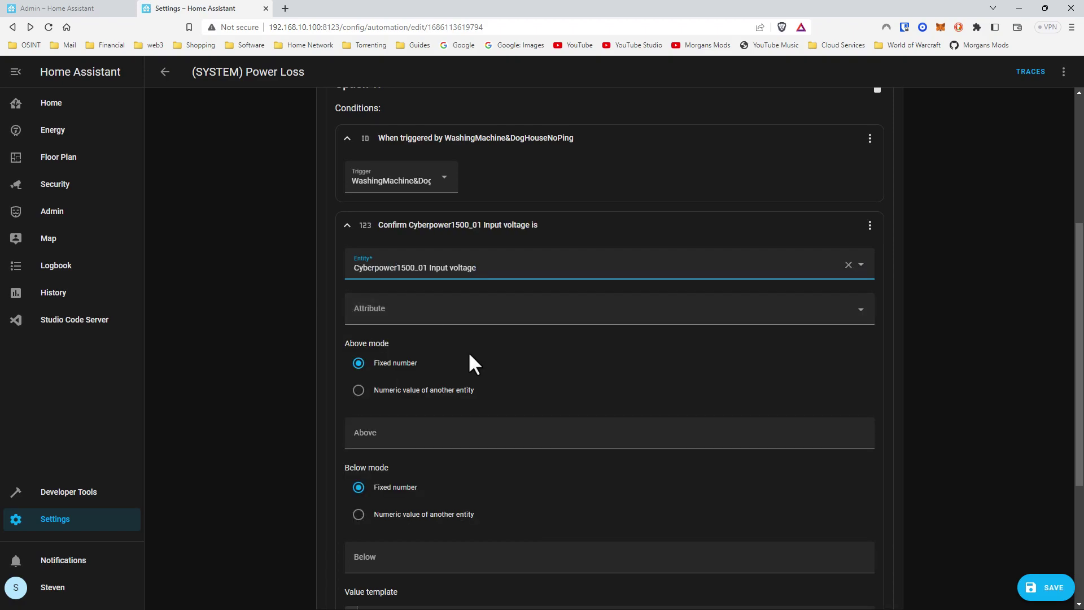
Set the Cyberpower1500_01 Input voltage condition in Option 1 to below 50 and collapse it
{"action": "left_click", "coordinate": [415, 505]}
{"action": "type", "text": "50"}
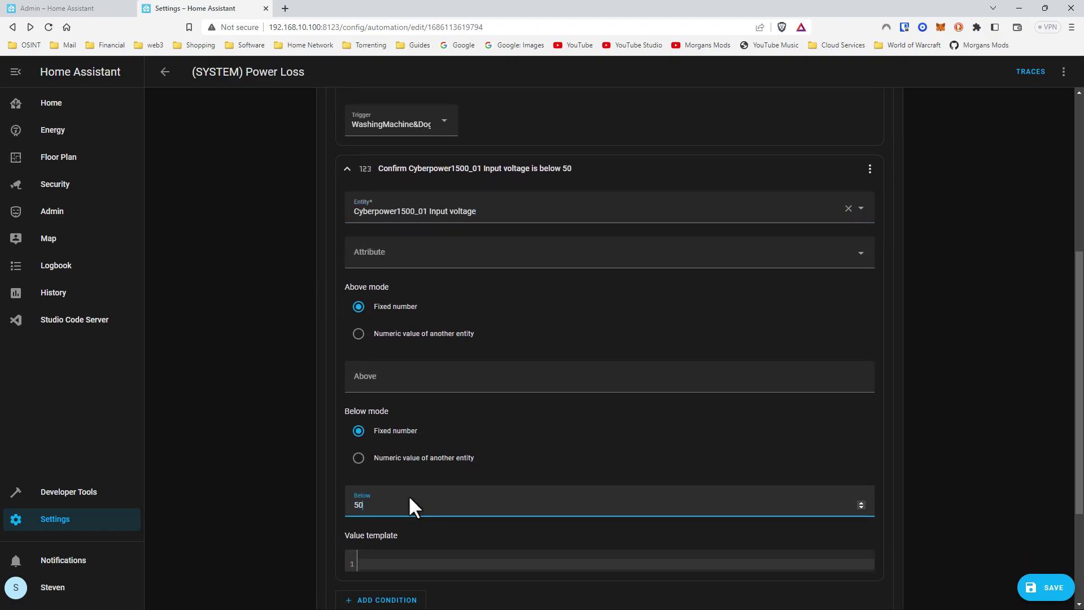
{"action": "left_click", "coordinate": [348, 169]}
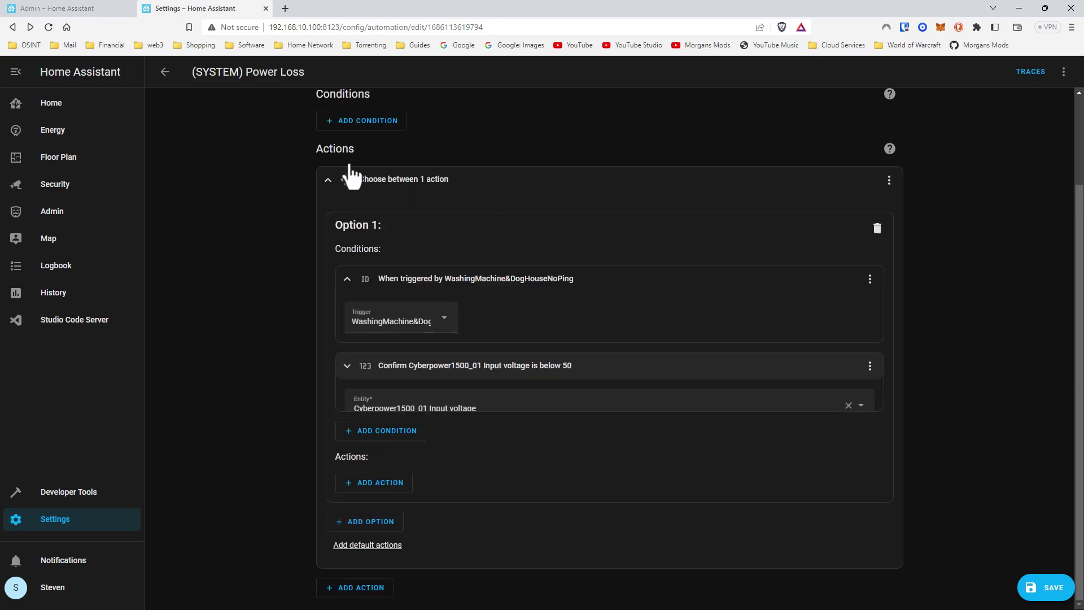
{"action": "scroll", "coordinate": [576, 340], "scroll_direction": "up", "scroll_amount": 2}
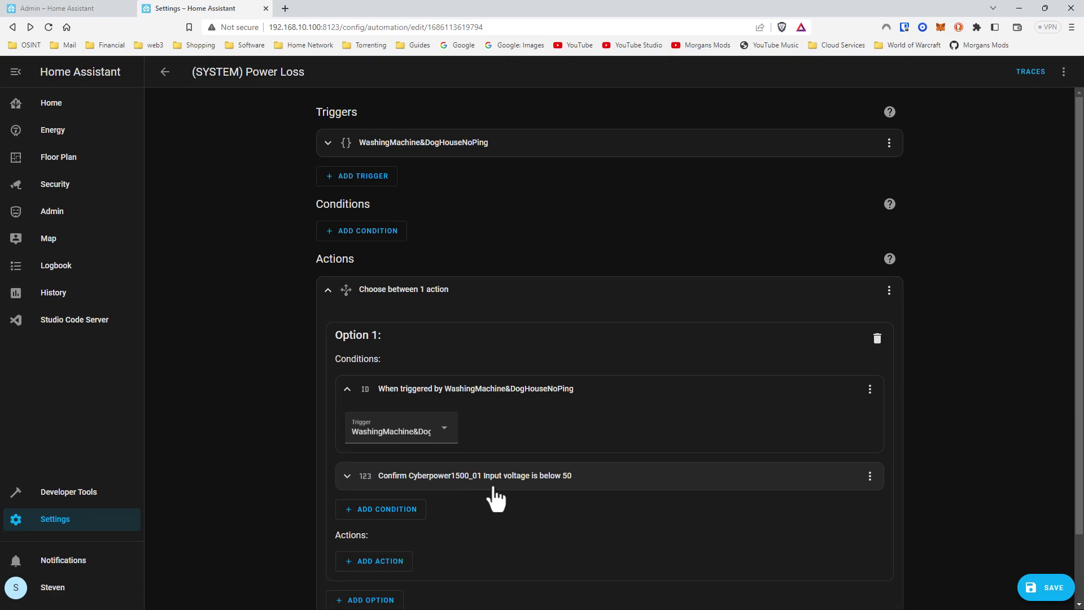
Add a Call service action to Option 1 that uses the service "Notifications: Send a notification via mobile_app_sdm_ios"
{"action": "scroll", "coordinate": [511, 497], "scroll_direction": "down", "scroll_amount": 1}
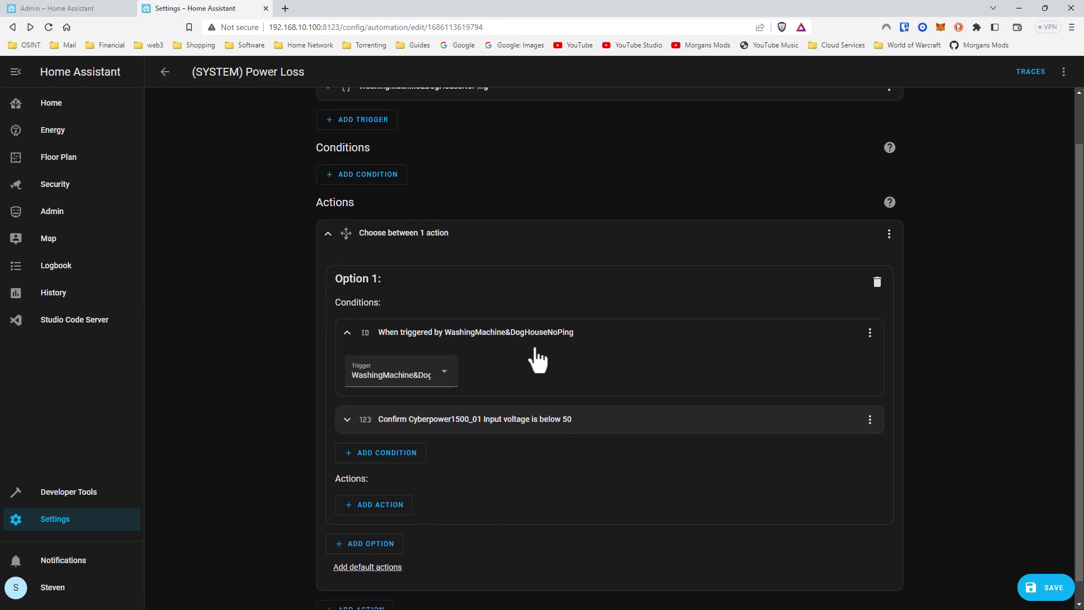
{"action": "left_click", "coordinate": [375, 508]}
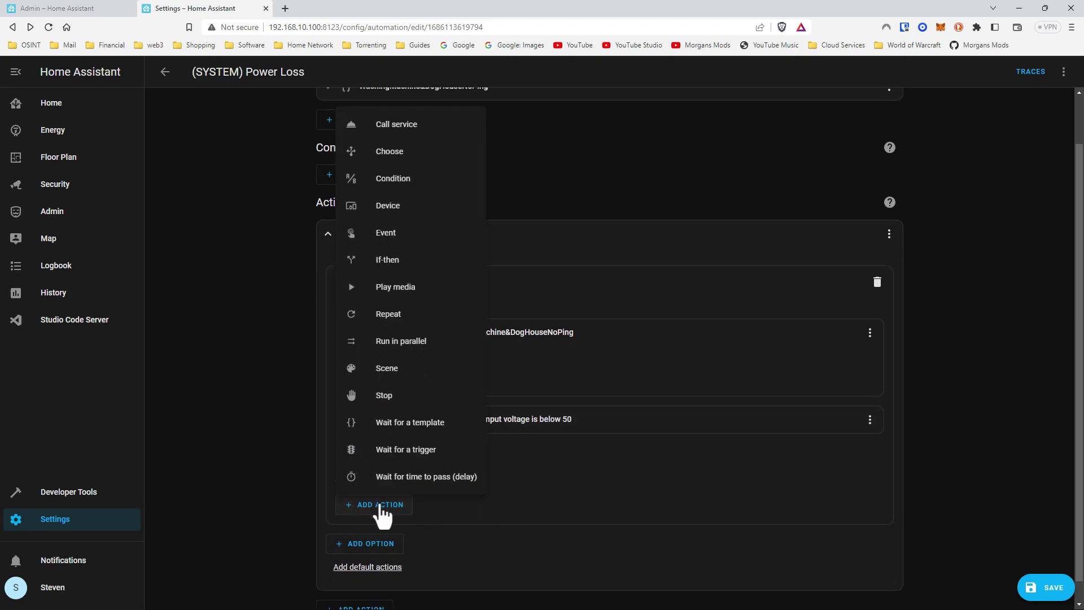
{"action": "left_click", "coordinate": [395, 124]}
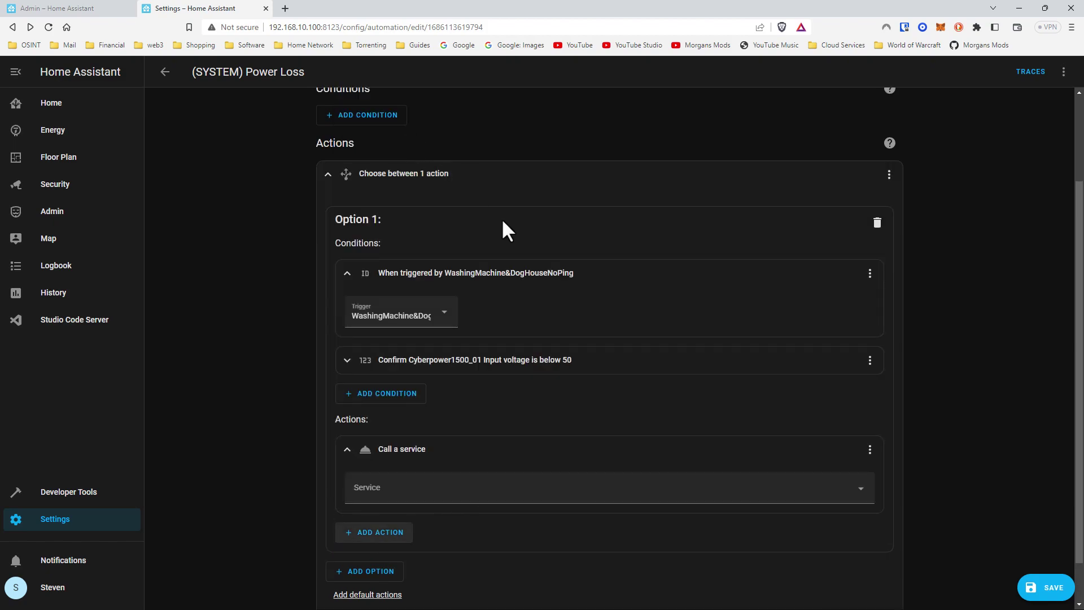
{"action": "left_click", "coordinate": [482, 488]}
{"action": "type", "text": "noti"}
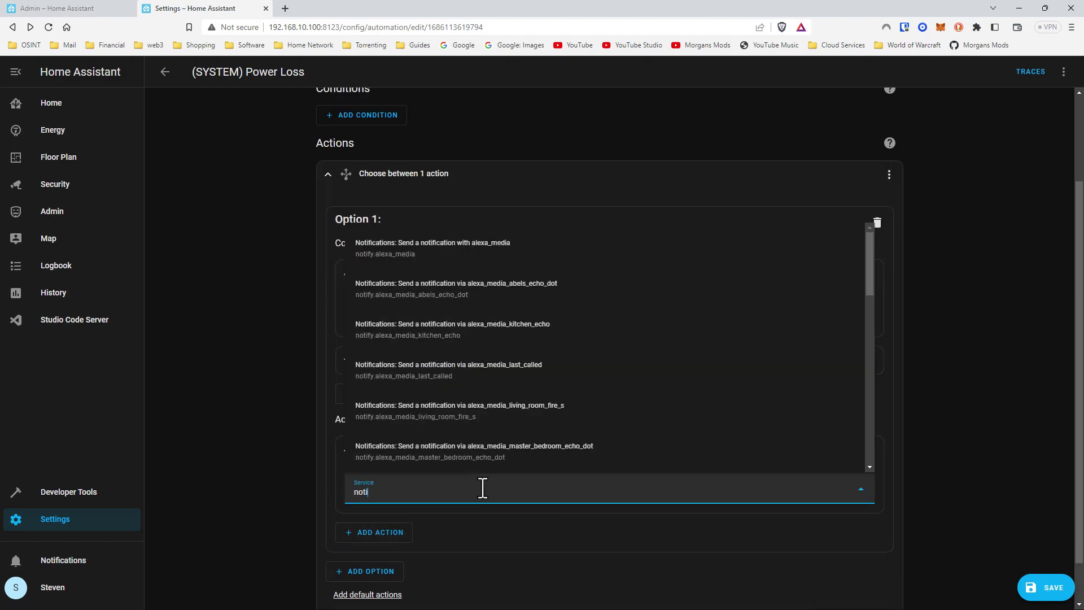
{"action": "scroll", "coordinate": [535, 363], "scroll_direction": "down", "scroll_amount": 5}
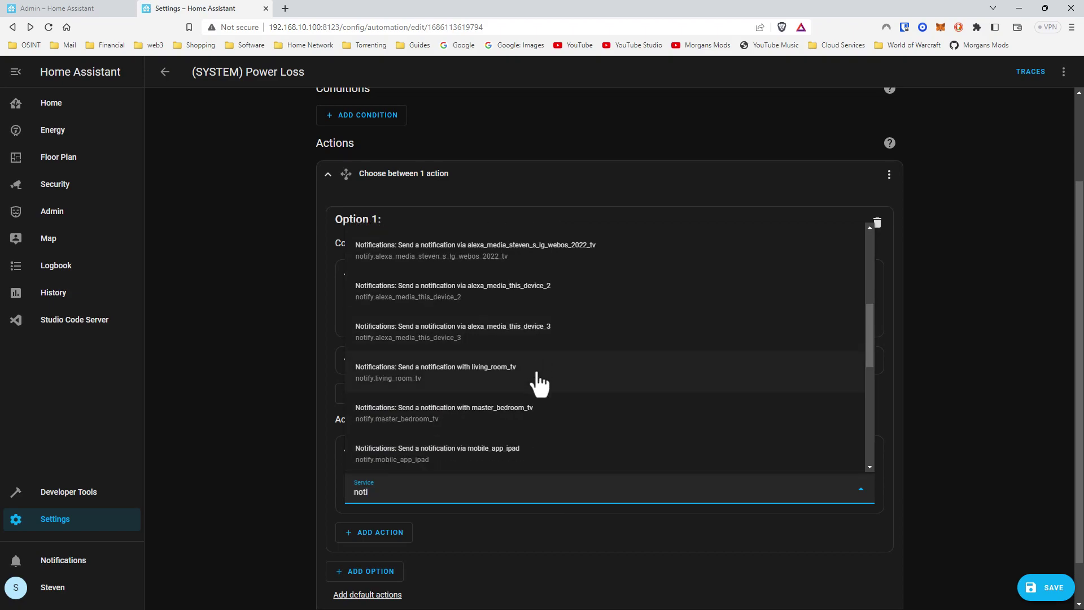
{"action": "scroll", "coordinate": [544, 390], "scroll_direction": "down", "scroll_amount": 2}
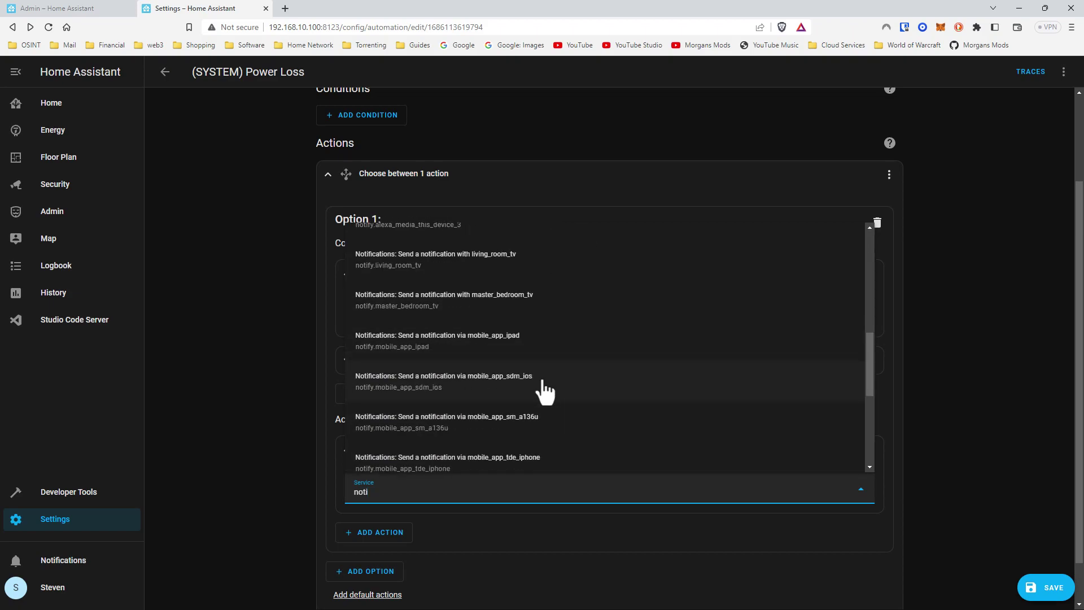
{"action": "scroll", "coordinate": [543, 389], "scroll_direction": "down", "scroll_amount": 1}
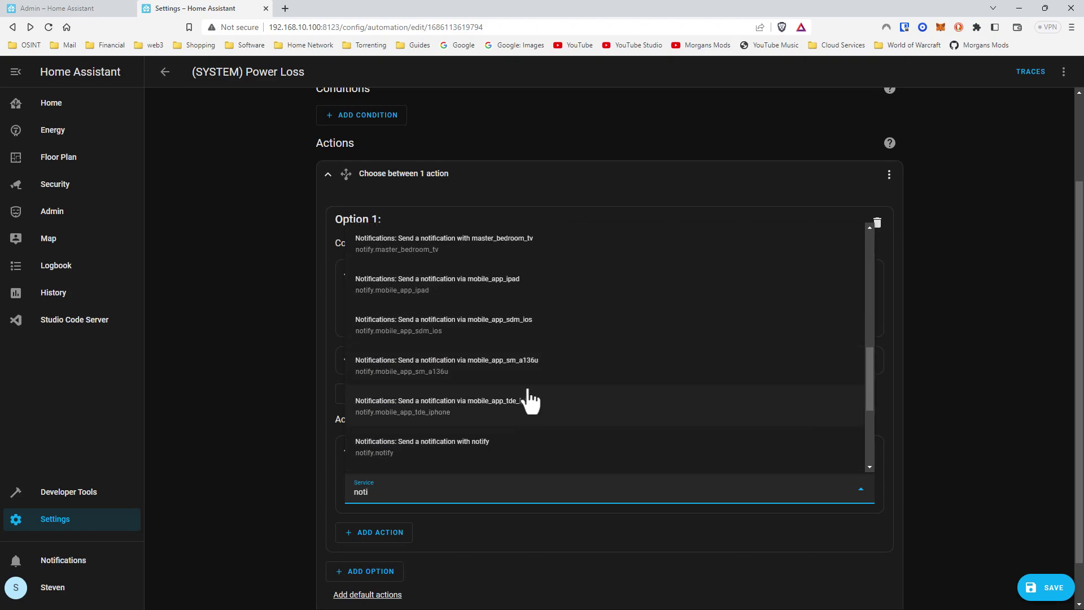
{"action": "left_click", "coordinate": [486, 337]}
Enable the notification's title and set it to "UTILITY POWER LOSS"
{"action": "scroll", "coordinate": [508, 470], "scroll_direction": "down", "scroll_amount": 3}
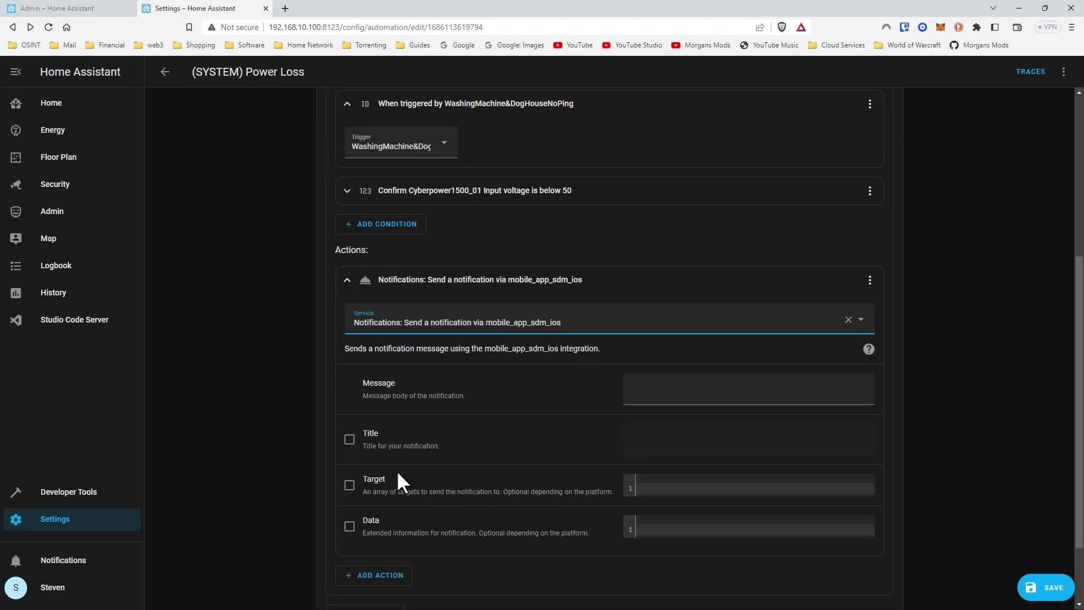
{"action": "left_click", "coordinate": [349, 439]}
{"action": "left_click", "coordinate": [646, 446]}
{"action": "key", "text": "Caps_Lock"}
{"action": "type", "text": "WA"}
{"action": "key", "text": "BackSpace"}
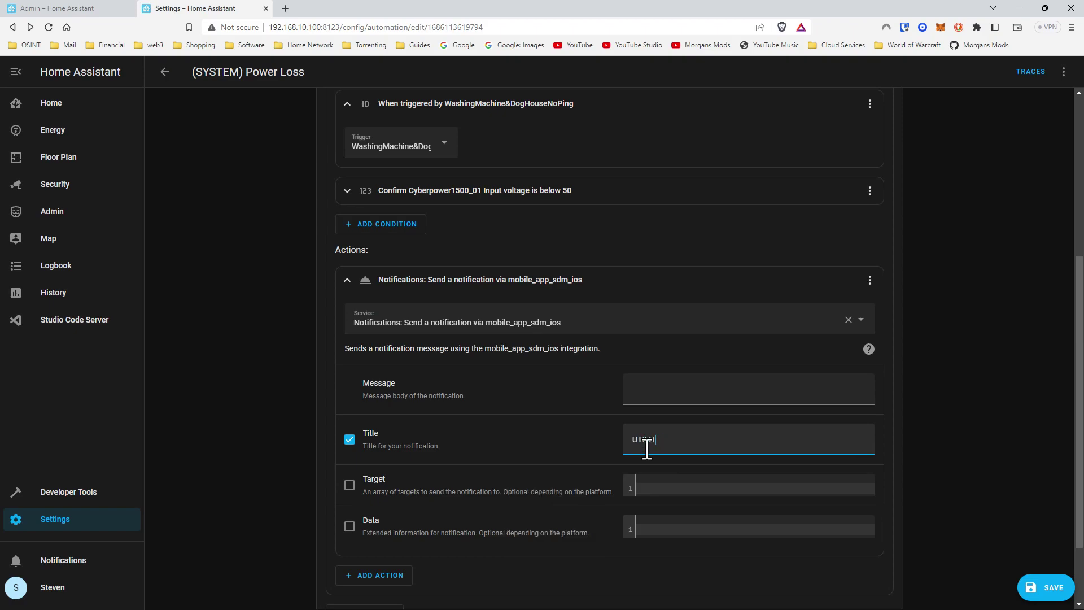
{"action": "type", "text": "UTILITY POWER LOSS"}
Enter "Has been detected" as the notification's message body and collapse the action
{"action": "left_click", "coordinate": [665, 394]}
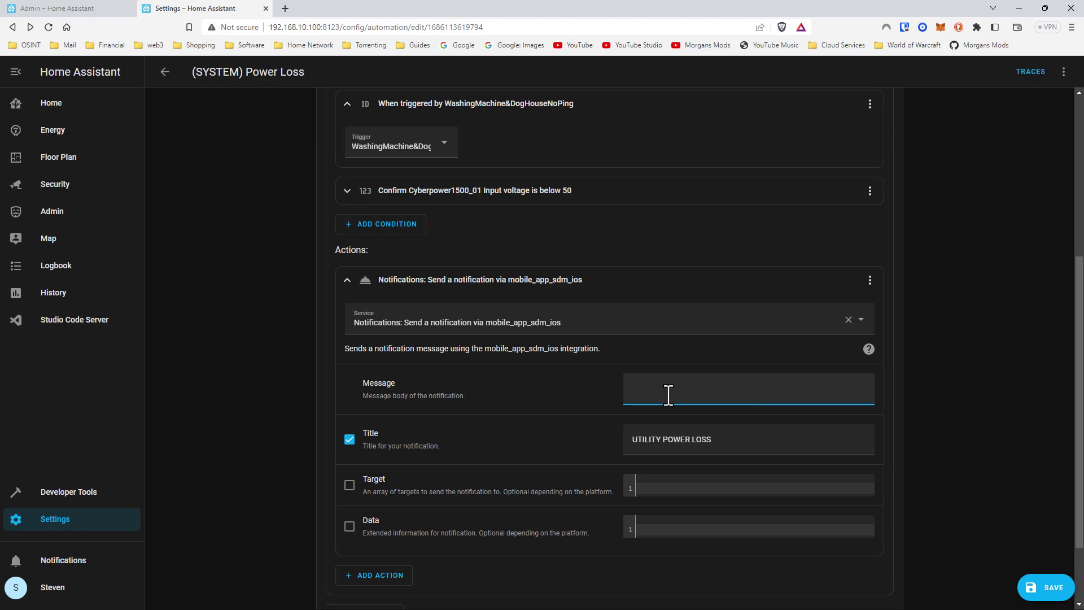
{"action": "type", "text": "H"}
{"action": "key", "text": "Caps_Lock"}
{"action": "type", "text": "as been de"}
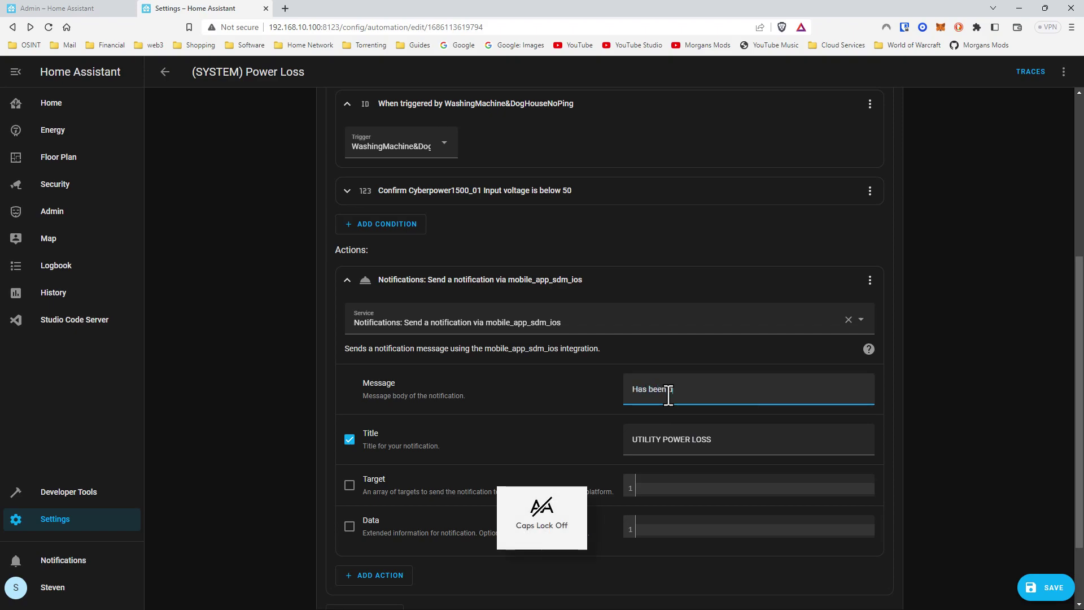
{"action": "type", "text": "tech"}
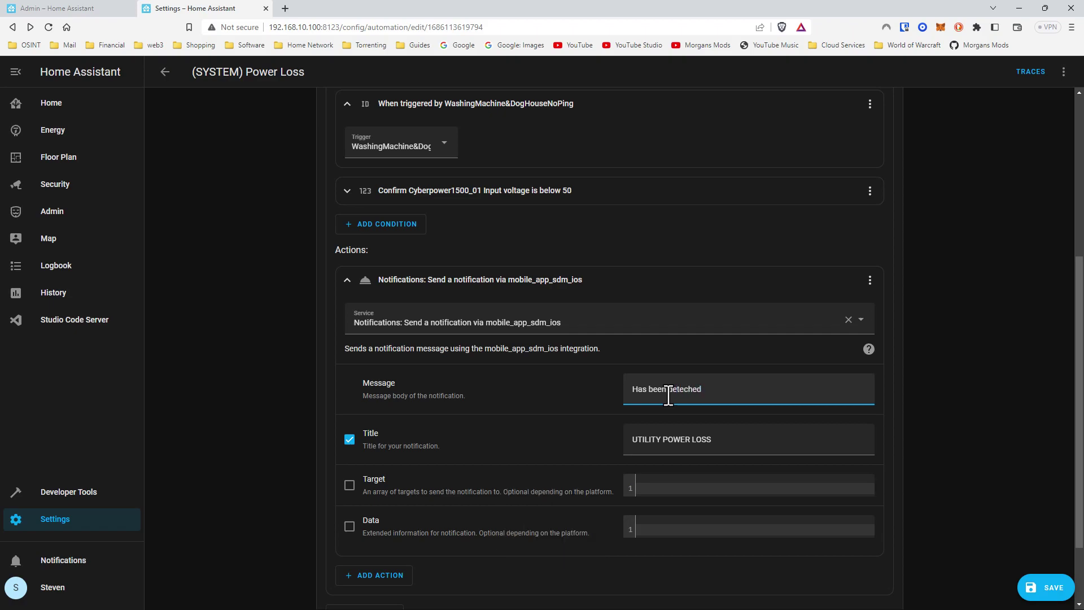
{"action": "key", "text": "BackSpace"}
{"action": "key", "text": "BackSpace"}
{"action": "key", "text": "BackSpace"}
{"action": "type", "text": "ed"}
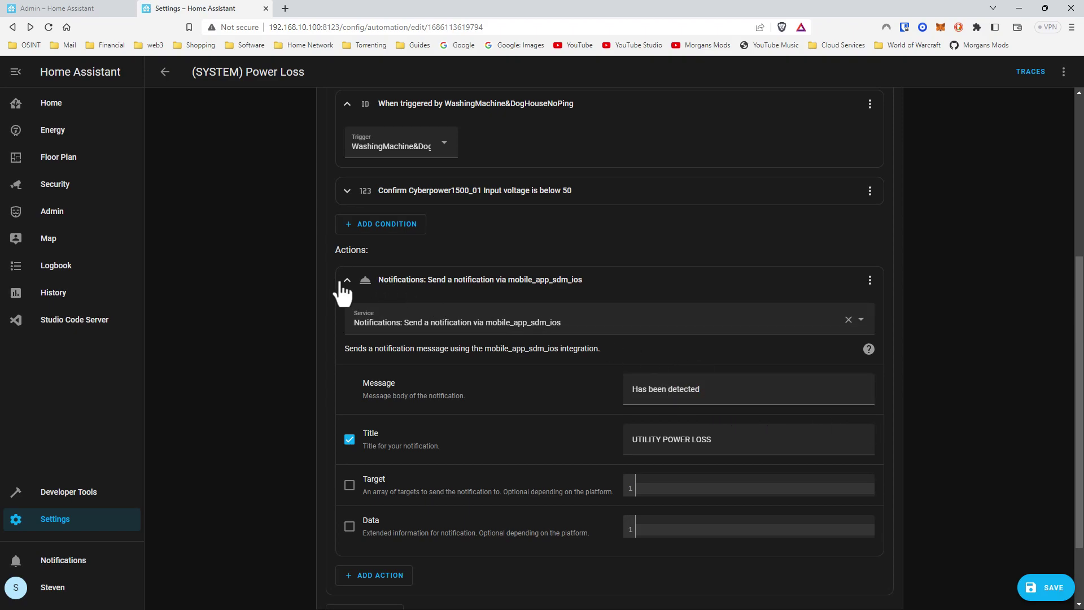
{"action": "left_click", "coordinate": [361, 281]}
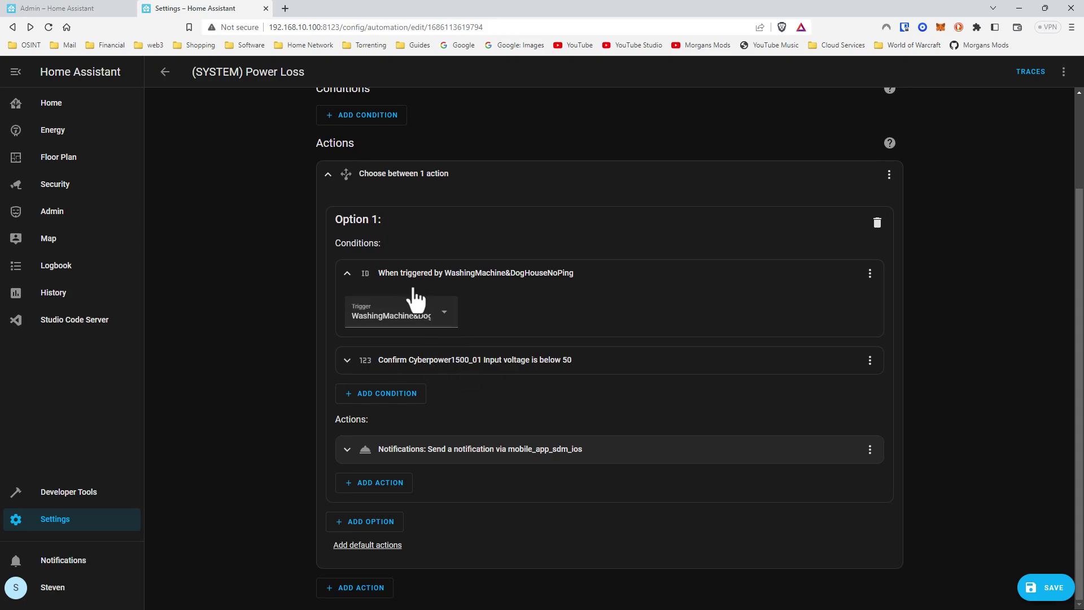
Review the trigger's value template, the Dog House HS110 sensor on the Admin dashboard, and the automation's Option 1
{"action": "scroll", "coordinate": [485, 305], "scroll_direction": "up", "scroll_amount": 2}
{"action": "left_click", "coordinate": [329, 144]}
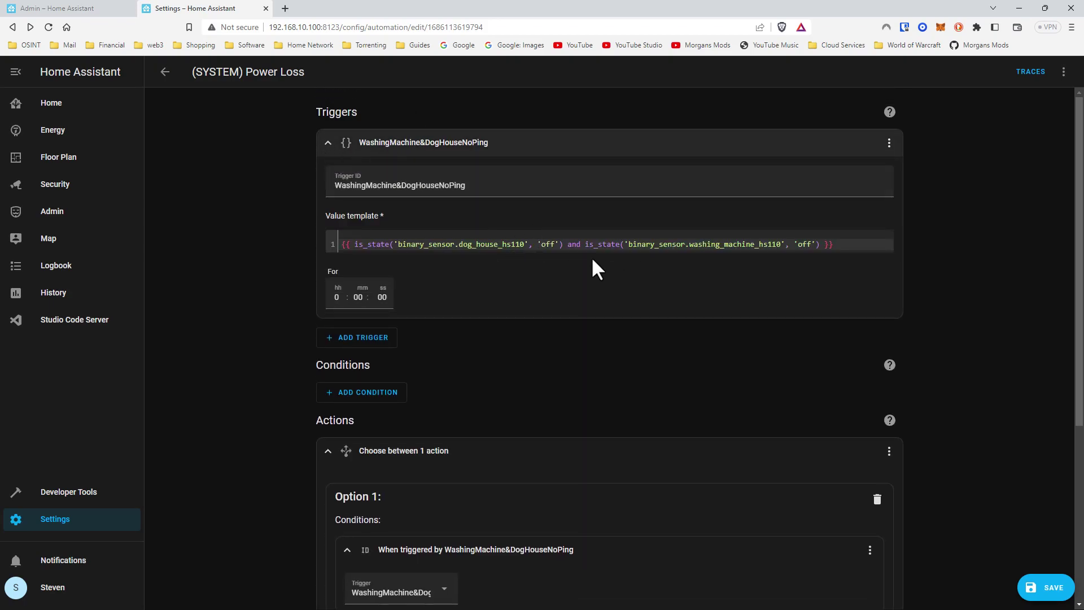
{"action": "left_click", "coordinate": [328, 146]}
{"action": "left_click", "coordinate": [67, 8]}
{"action": "left_click", "coordinate": [553, 224]}
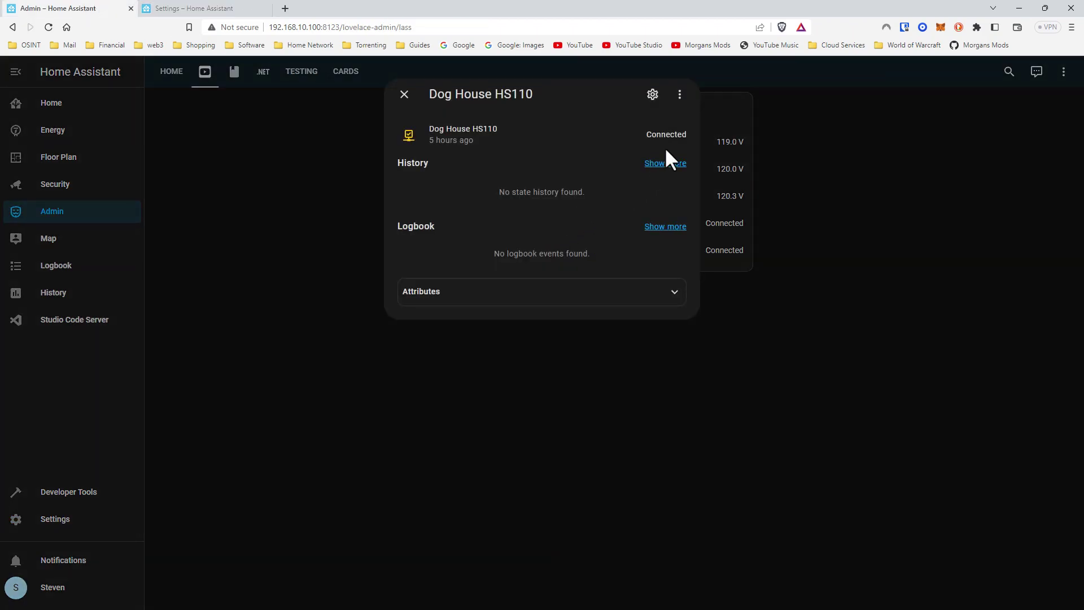
{"action": "left_click", "coordinate": [653, 95]}
{"action": "left_click", "coordinate": [399, 94]}
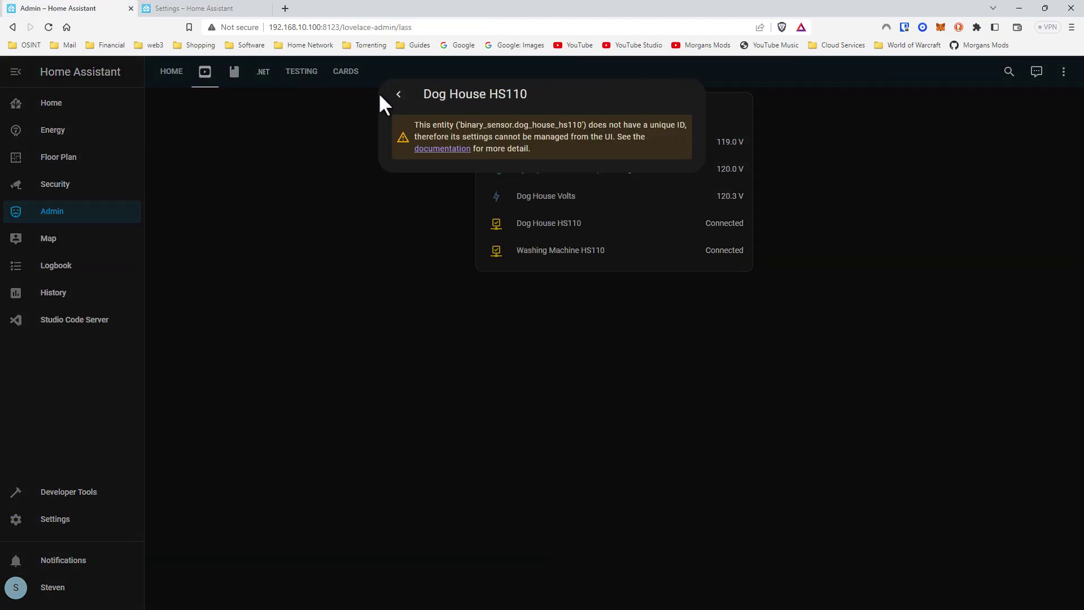
{"action": "left_click", "coordinate": [119, 495]}
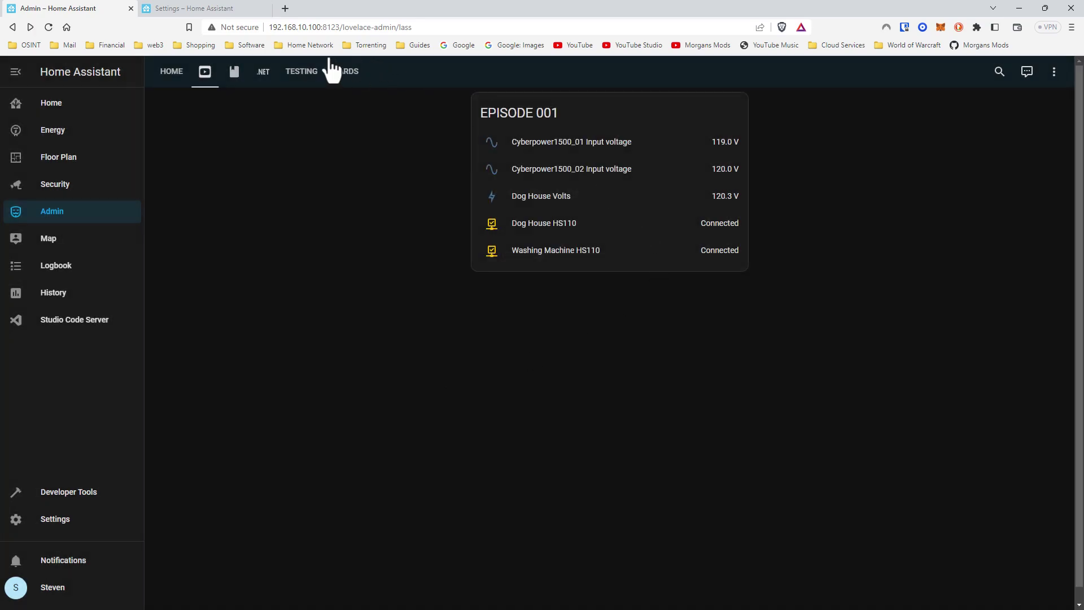
{"action": "left_click", "coordinate": [221, 9]}
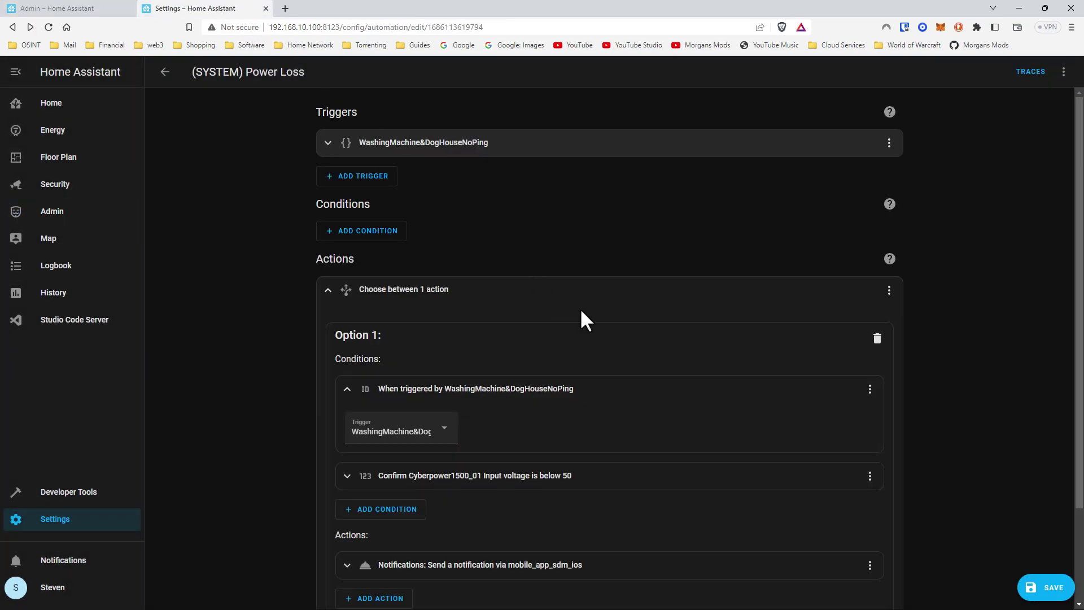
{"action": "scroll", "coordinate": [456, 327], "scroll_direction": "down", "scroll_amount": 2}
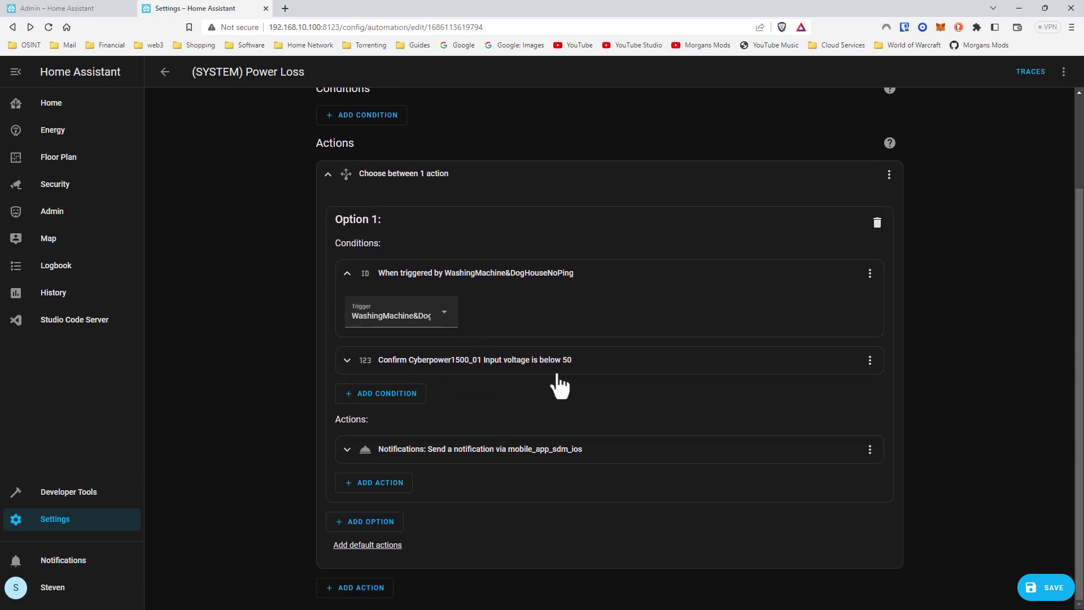
{"action": "scroll", "coordinate": [525, 467], "scroll_direction": "up", "scroll_amount": 2}
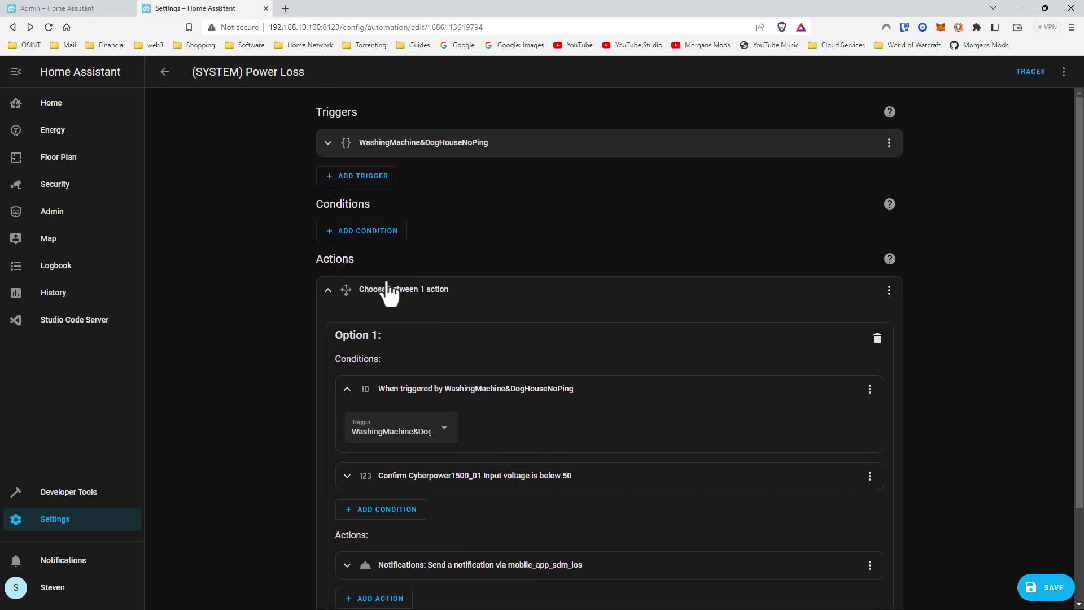
Add a numeric state trigger for Cyberpower1500_01 Input voltage below 50 and collapse it
{"action": "left_click", "coordinate": [363, 176]}
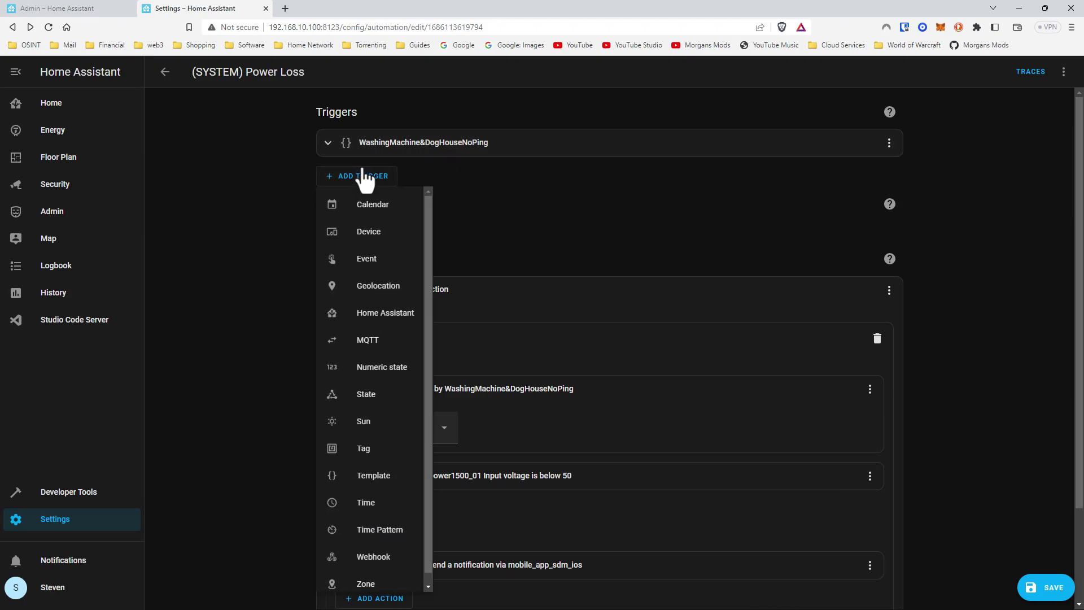
{"action": "left_click", "coordinate": [398, 368]}
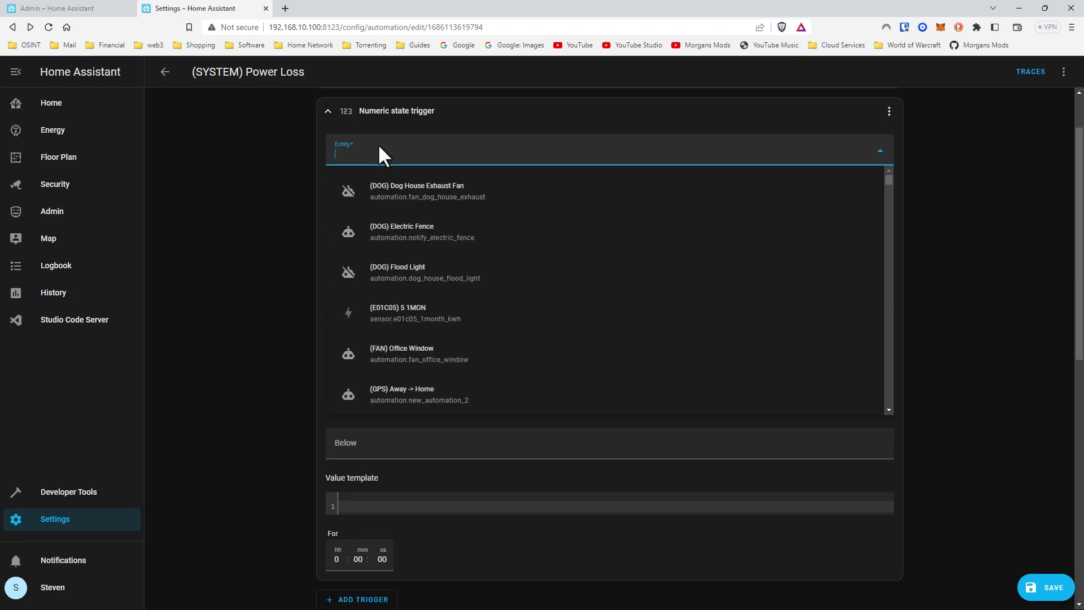
{"action": "type", "text": "cyber"}
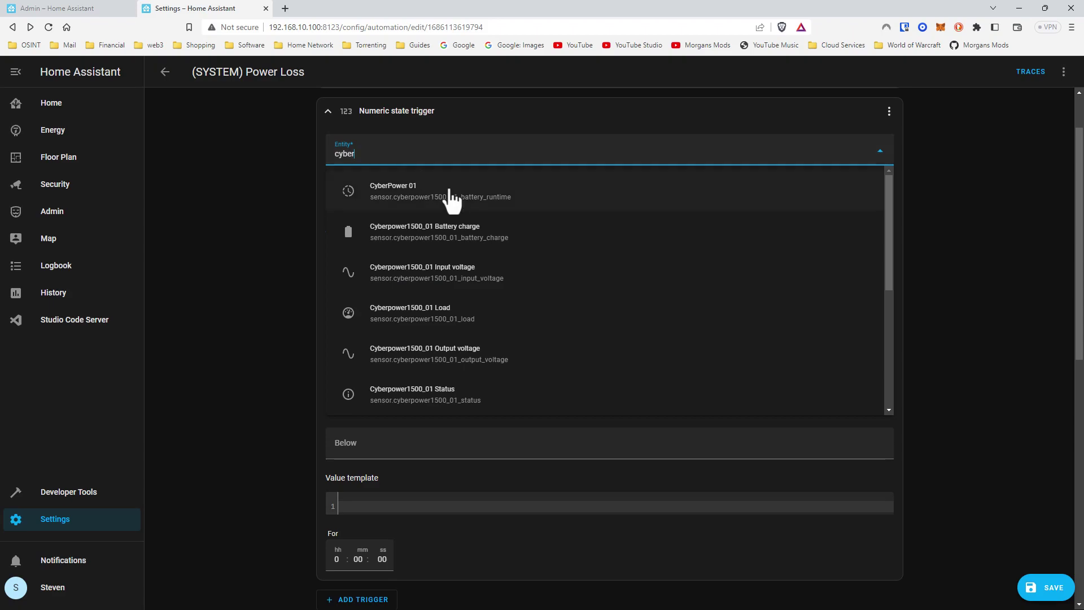
{"action": "left_click", "coordinate": [571, 280]}
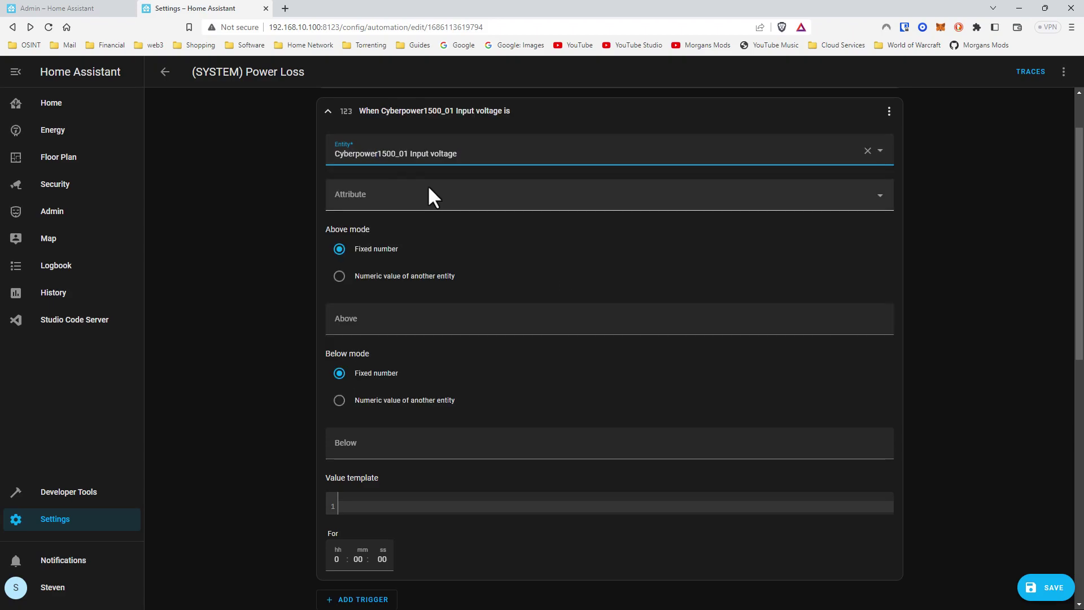
{"action": "left_click", "coordinate": [414, 435]}
{"action": "type", "text": "50"}
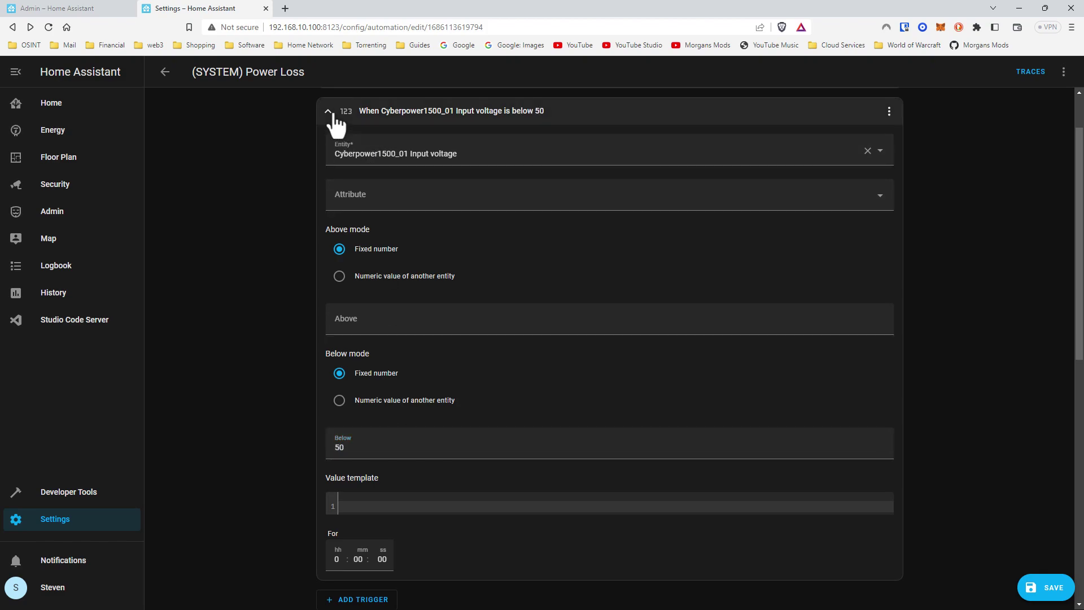
{"action": "left_click", "coordinate": [328, 111]}
Give the Cyberpower1500_01 voltage trigger the trigger ID "UPS01_Below50v"
{"action": "scroll", "coordinate": [789, 191], "scroll_direction": "up", "scroll_amount": 1}
{"action": "left_click", "coordinate": [889, 179]}
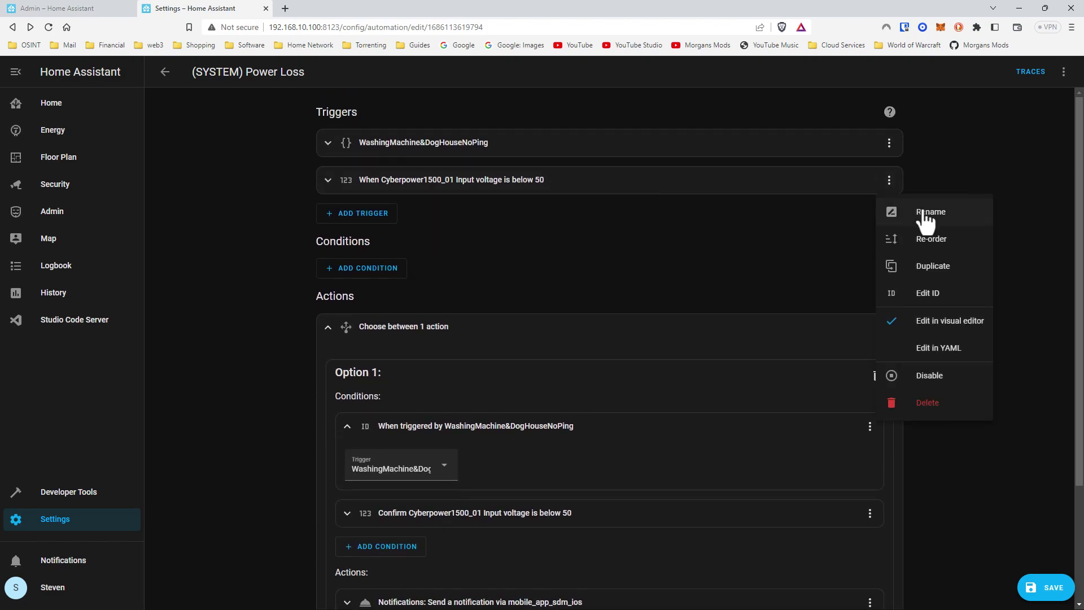
{"action": "left_click", "coordinate": [954, 291]}
{"action": "left_click", "coordinate": [444, 225]}
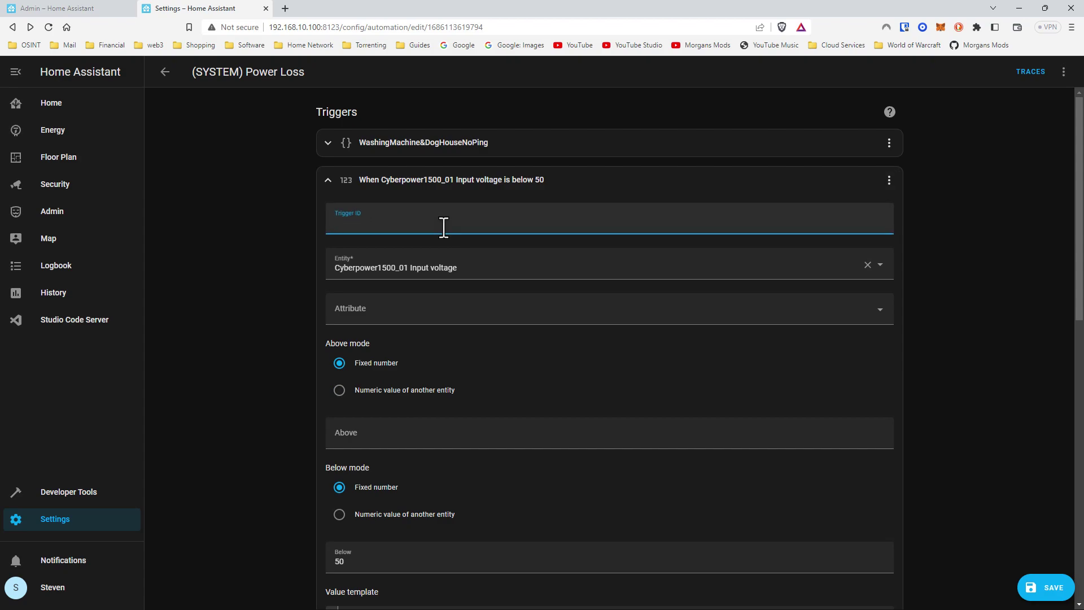
{"action": "key", "text": "Caps_Lock"}
{"action": "type", "text": "UPS02"}
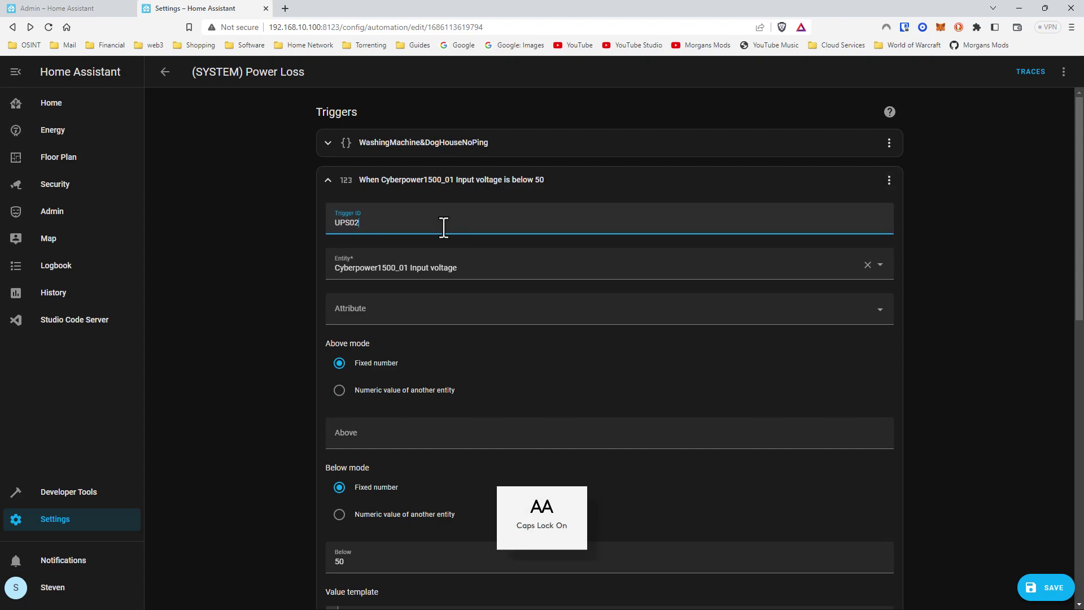
{"action": "key", "text": "BackSpace"}
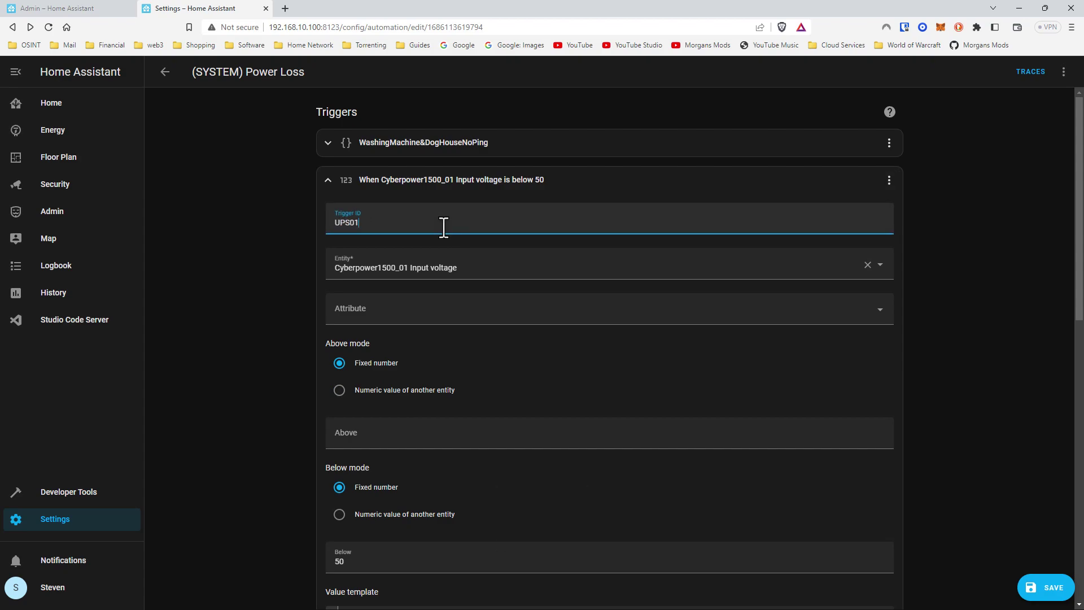
{"action": "type", "text": "1_"}
{"action": "key", "text": "Caps_Lock"}
{"action": "type", "text": "B"}
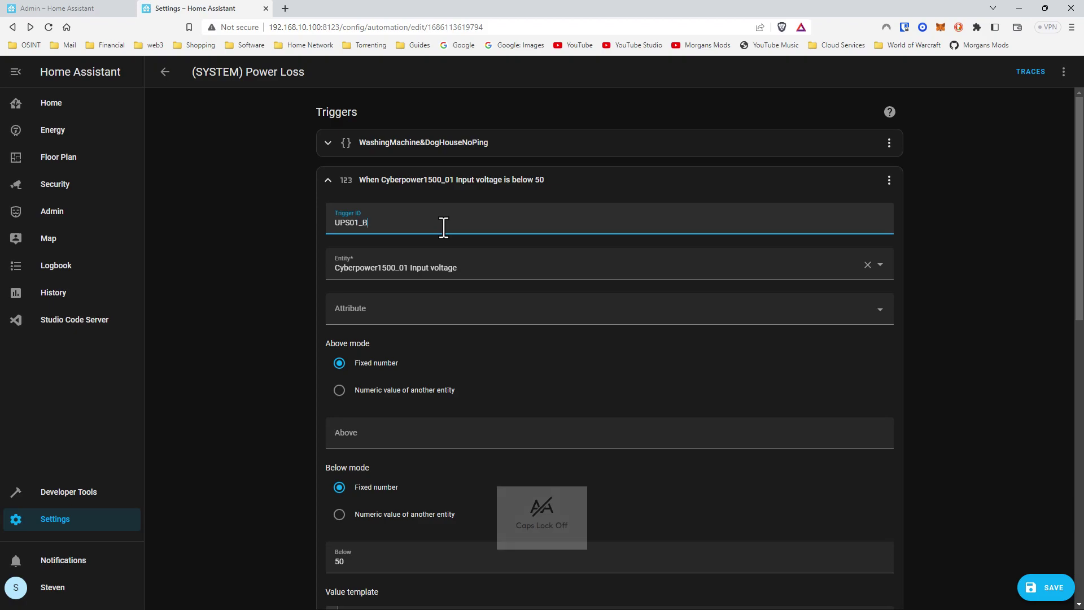
{"action": "type", "text": "elow50v"}
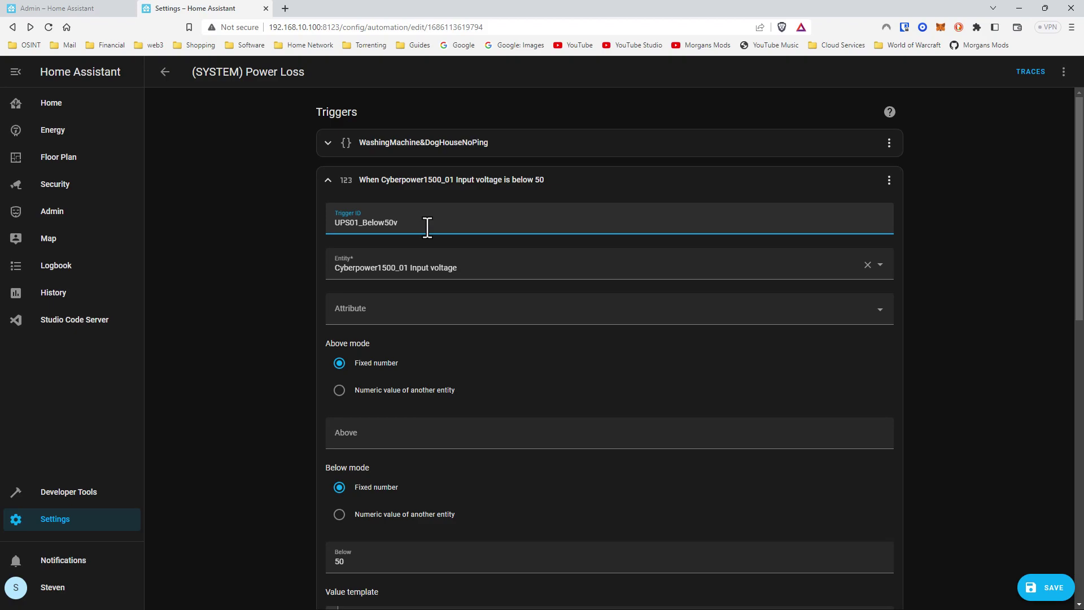
Rename the Cyberpower1500_01 Input voltage trigger to match its trigger ID, "UPS01_Below50v"
{"action": "double_click", "coordinate": [426, 225]}
{"action": "key", "text": "ctrl+c"}
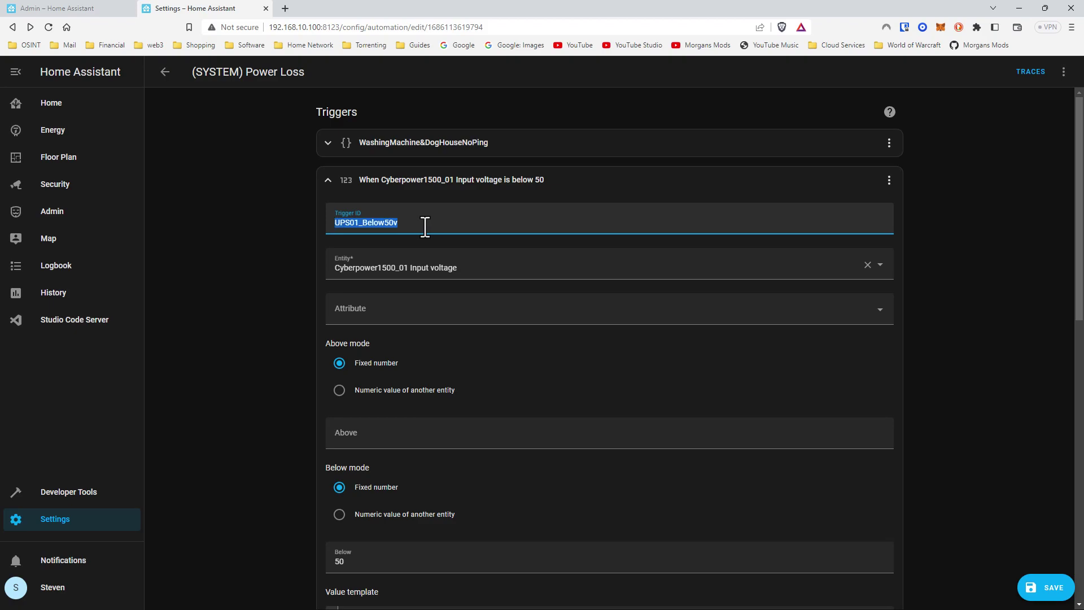
{"action": "left_click", "coordinate": [889, 179]}
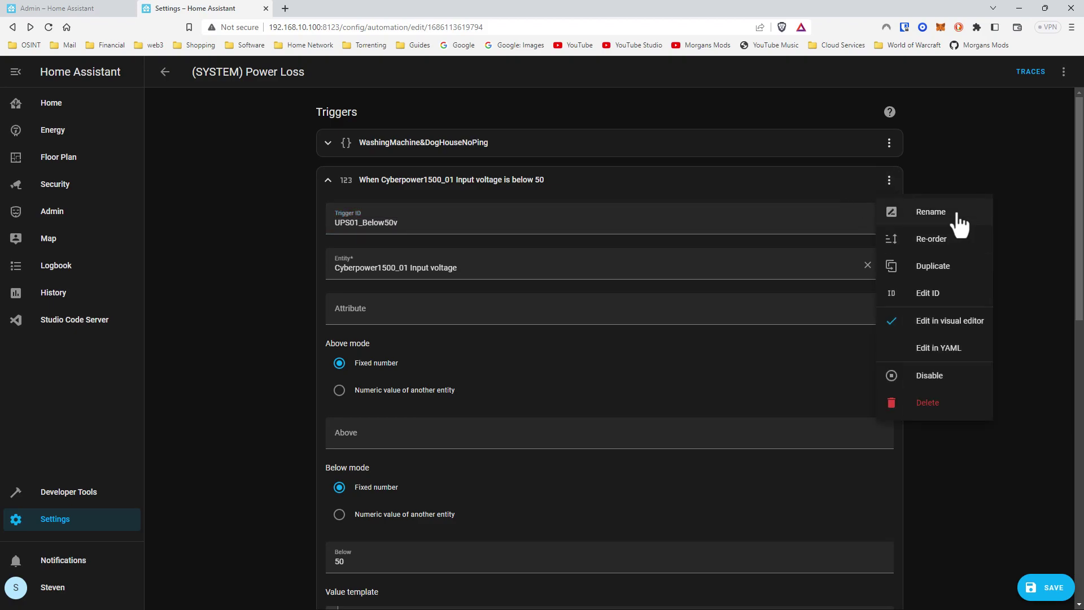
{"action": "left_click", "coordinate": [954, 214]}
{"action": "key", "text": "ctrl+a"}
{"action": "key", "text": "ctrl+v"}
{"action": "left_click", "coordinate": [636, 379]}
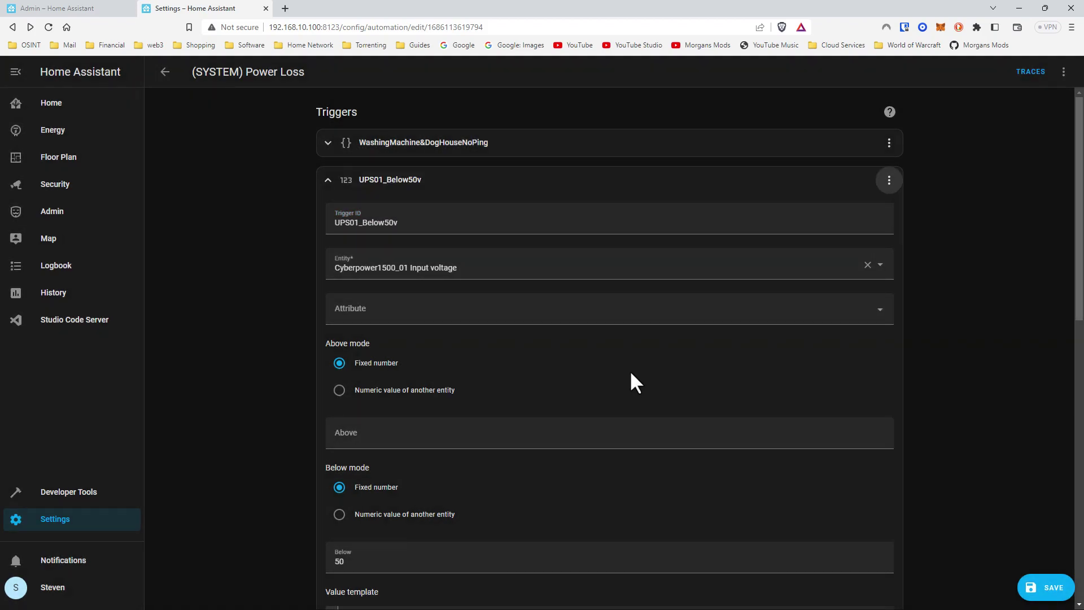
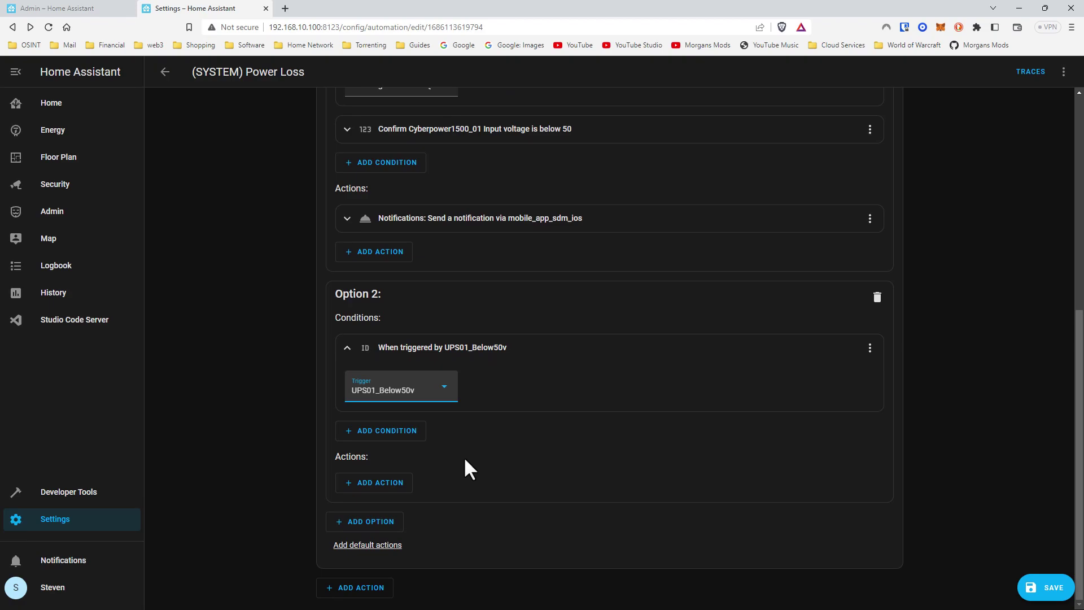
Add a template condition to Option 2 below its UPS01_Below50v trigger condition
{"action": "scroll", "coordinate": [471, 460], "scroll_direction": "up", "scroll_amount": 3}
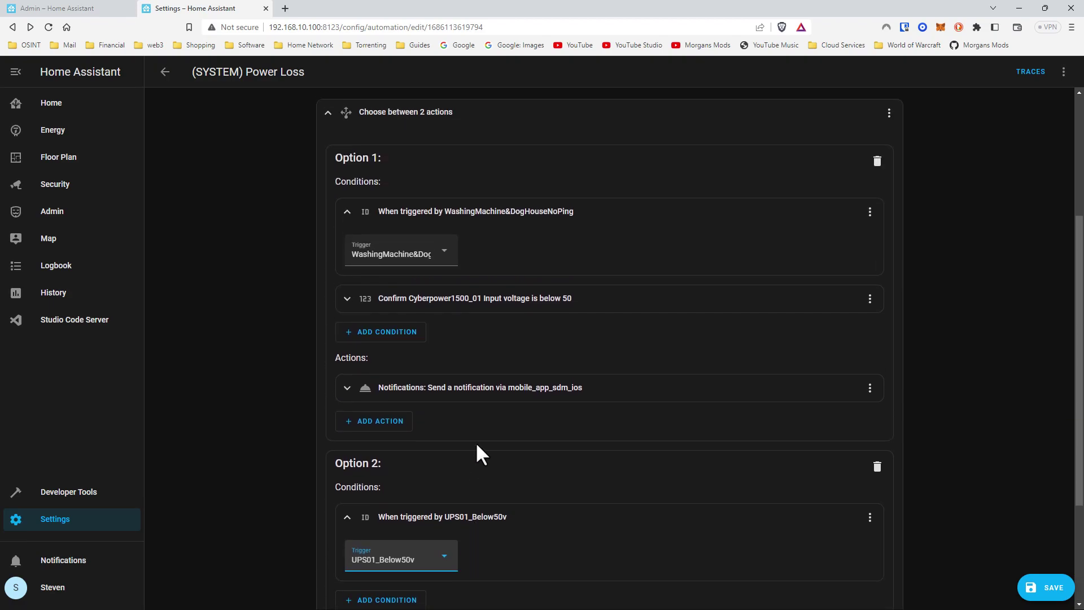
{"action": "scroll", "coordinate": [476, 444], "scroll_direction": "up", "scroll_amount": 1}
{"action": "scroll", "coordinate": [476, 446], "scroll_direction": "down", "scroll_amount": 4}
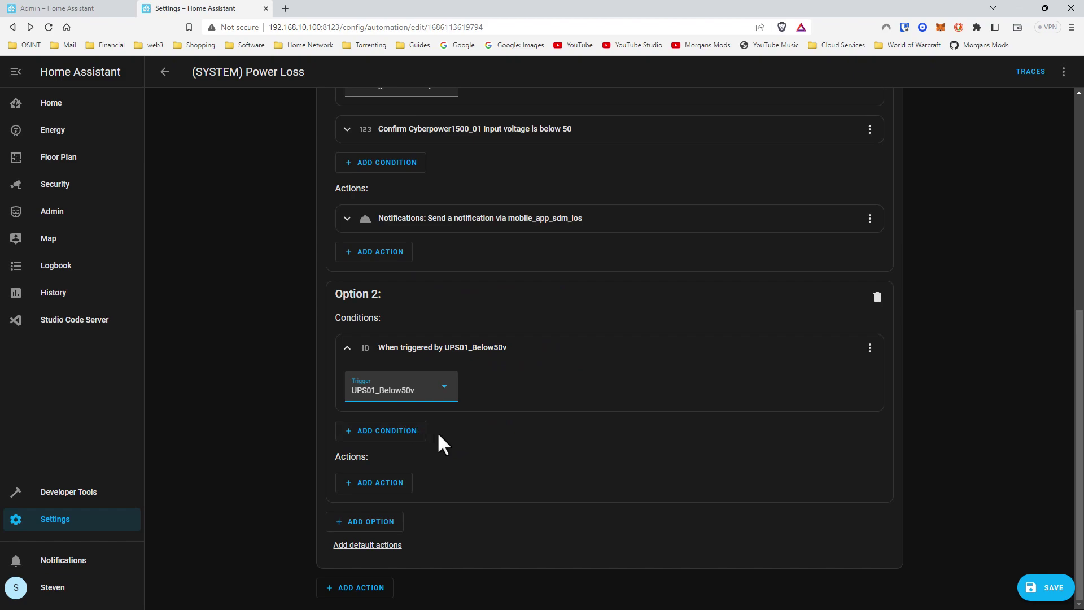
{"action": "scroll", "coordinate": [438, 434], "scroll_direction": "up", "scroll_amount": 6}
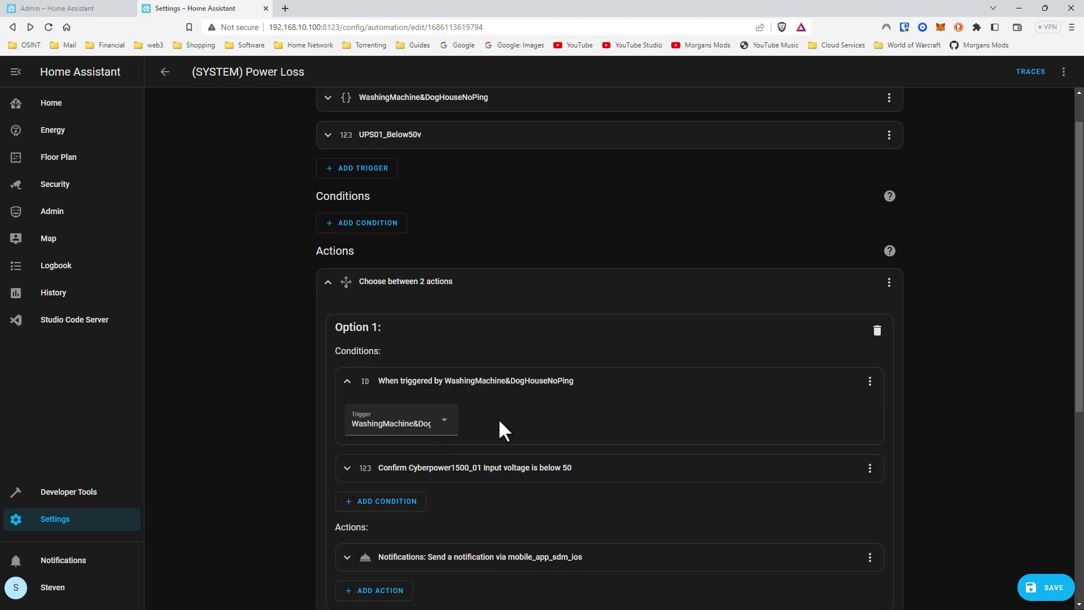
{"action": "scroll", "coordinate": [504, 425], "scroll_direction": "down", "scroll_amount": 3}
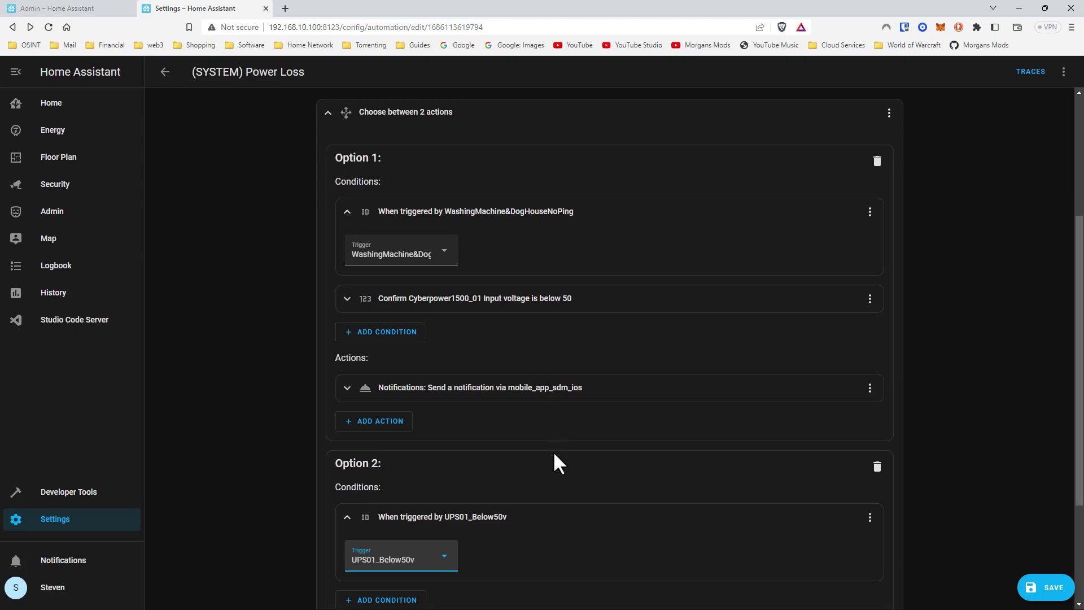
{"action": "scroll", "coordinate": [515, 268], "scroll_direction": "down", "scroll_amount": 3}
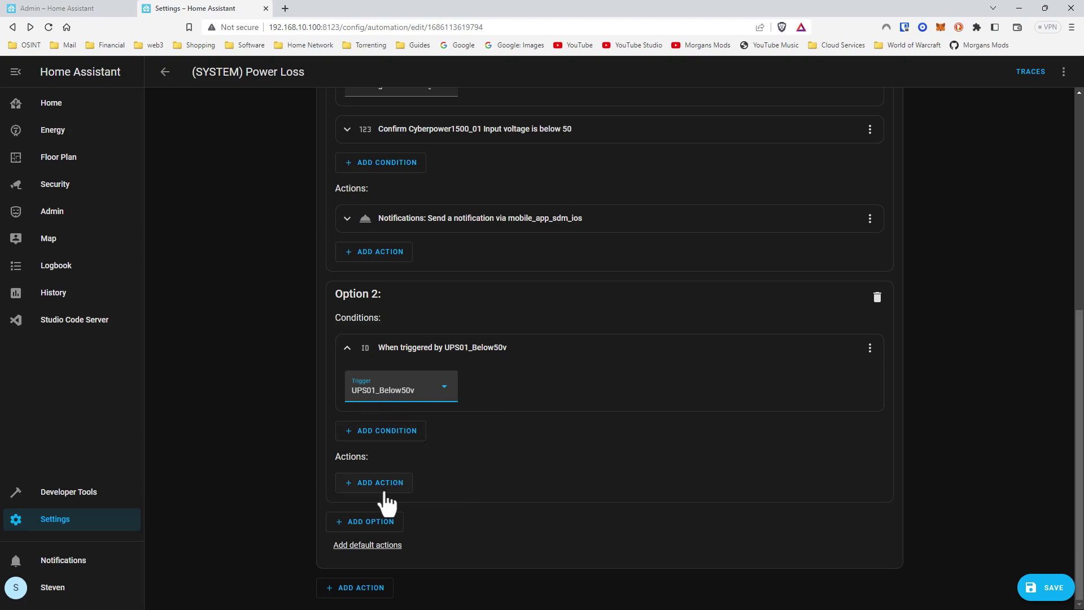
{"action": "left_click", "coordinate": [408, 432]}
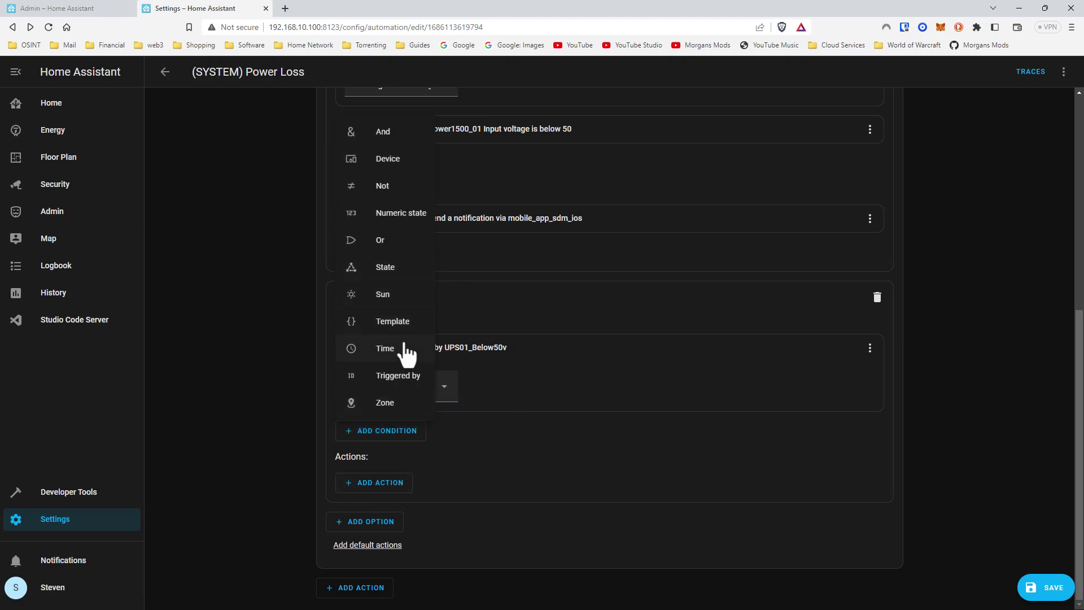
{"action": "left_click", "coordinate": [402, 322]}
Copy the WashingMachine&DogHouseNoPing trigger's value template into Option 2's template condition and collapse that trigger
{"action": "scroll", "coordinate": [571, 401], "scroll_direction": "up", "scroll_amount": 7}
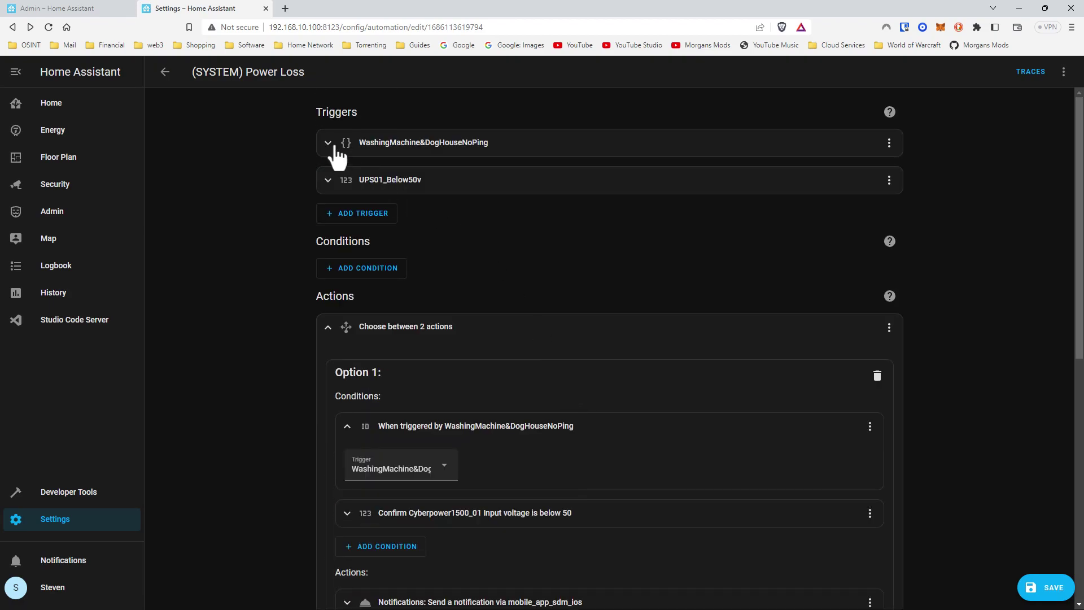
{"action": "left_click", "coordinate": [335, 146]}
{"action": "triple_click", "coordinate": [476, 244]}
{"action": "right_click", "coordinate": [477, 244]}
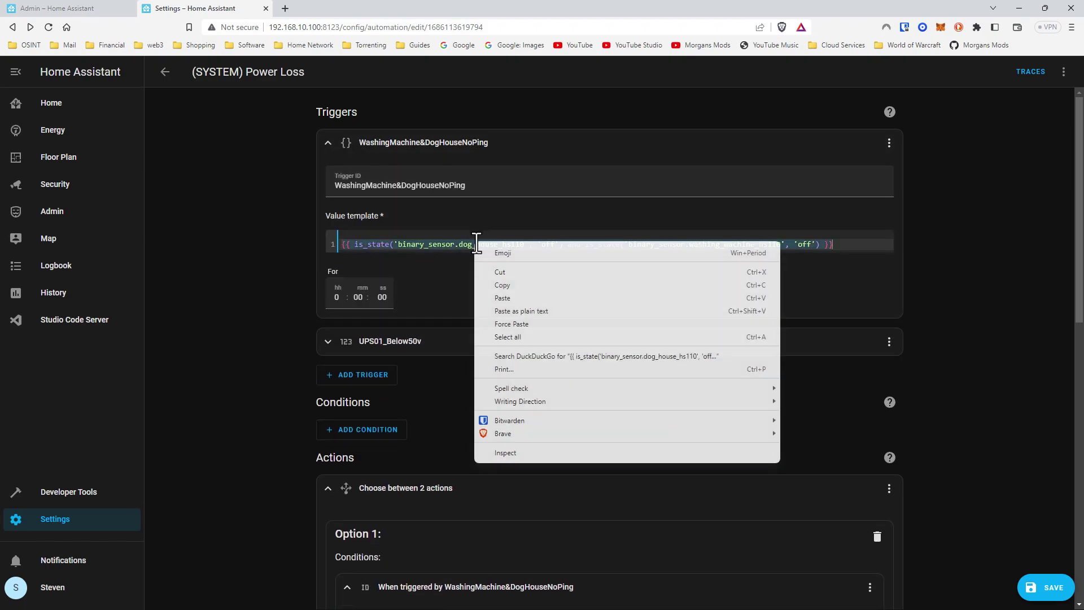
{"action": "left_click", "coordinate": [526, 284]}
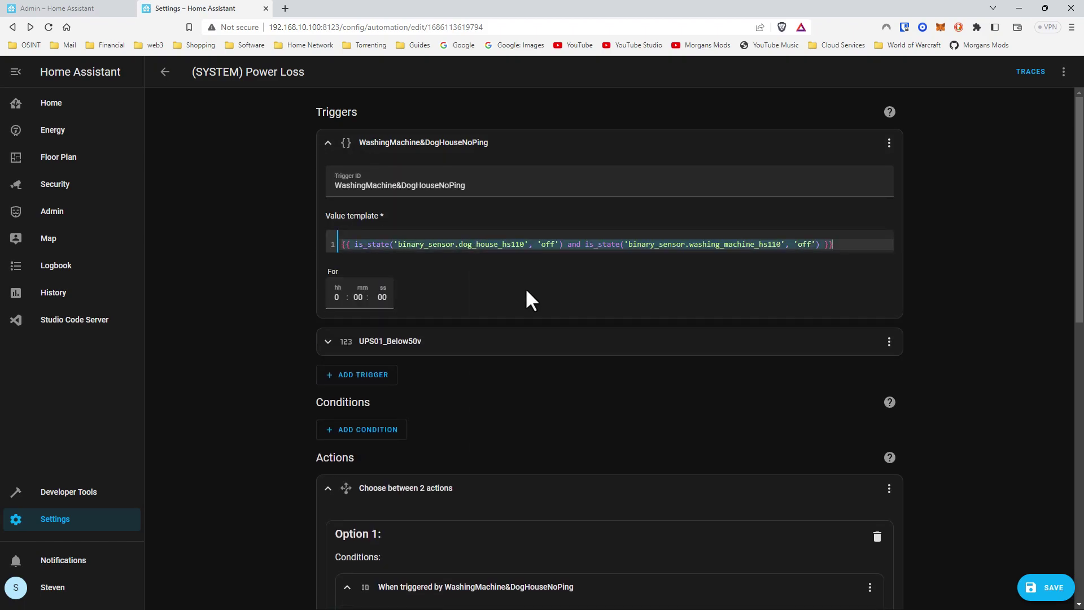
{"action": "left_click", "coordinate": [337, 146]}
{"action": "scroll", "coordinate": [535, 375], "scroll_direction": "down", "scroll_amount": 9}
{"action": "right_click", "coordinate": [434, 394]}
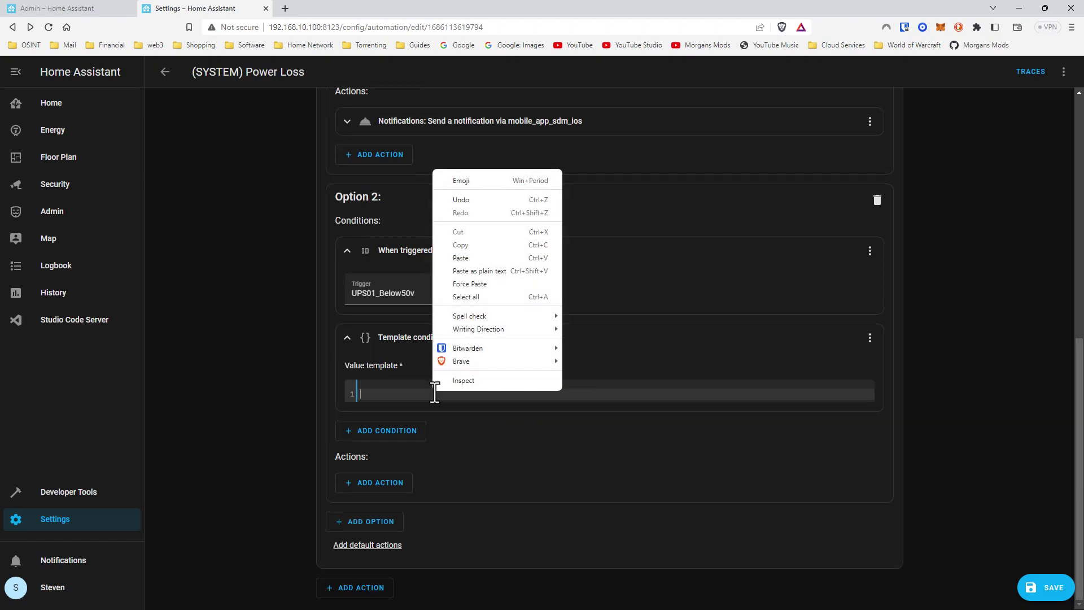
{"action": "left_click", "coordinate": [479, 257]}
Change the dog house and washing machine sensor states in Option 2's template to 'on' and collapse the condition
{"action": "left_click", "coordinate": [566, 393]}
{"action": "key", "text": "Delete"}
{"action": "key", "text": "Delete"}
{"action": "type", "text": "n"}
{"action": "left_click", "coordinate": [817, 395]}
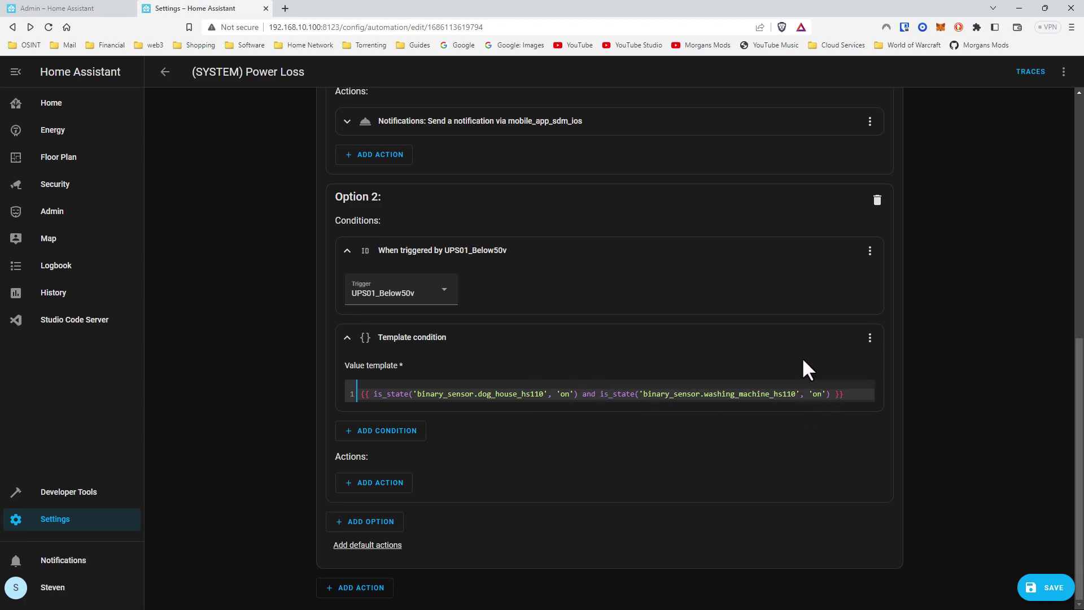
{"action": "scroll", "coordinate": [644, 377], "scroll_direction": "up", "scroll_amount": 1}
{"action": "scroll", "coordinate": [644, 377], "scroll_direction": "up", "scroll_amount": 1}
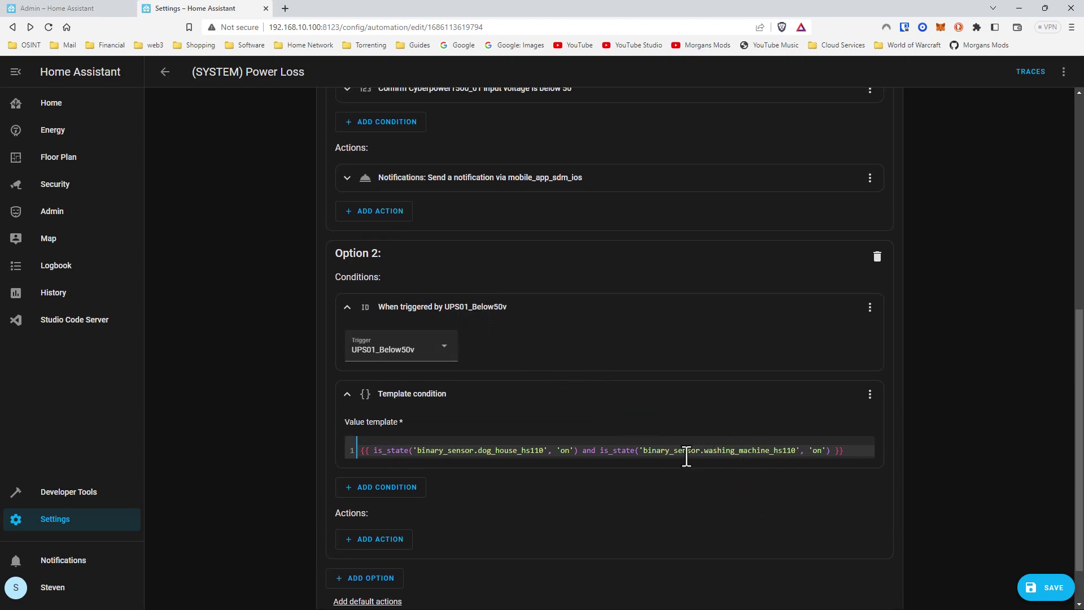
{"action": "left_click", "coordinate": [346, 396]}
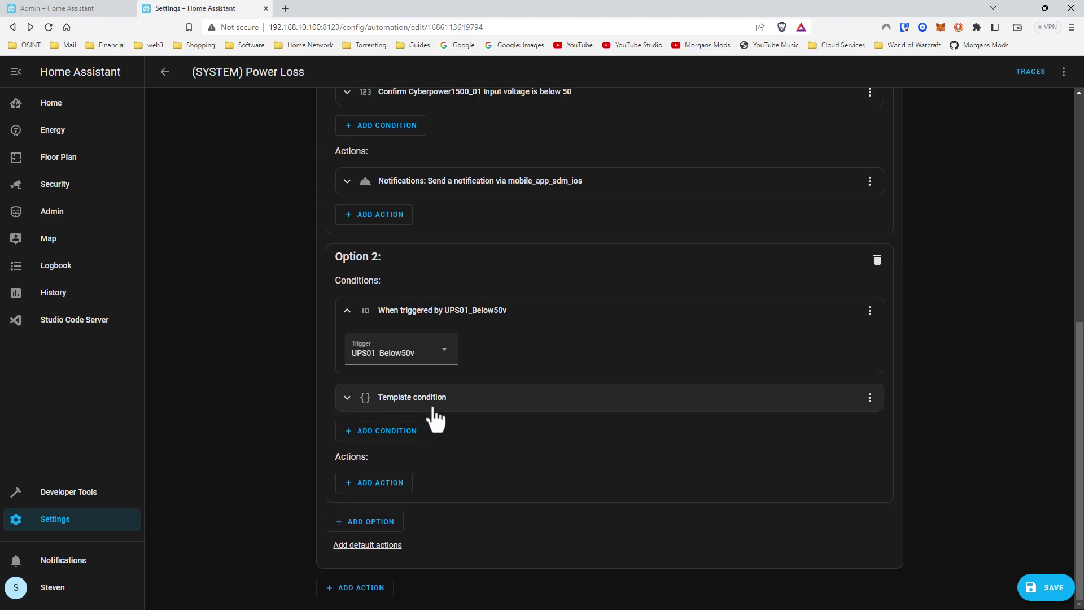
Add a service call to Option 2 that sends a notification via mobile_app_sdm_ios, with its title enabled
{"action": "left_click", "coordinate": [380, 482]}
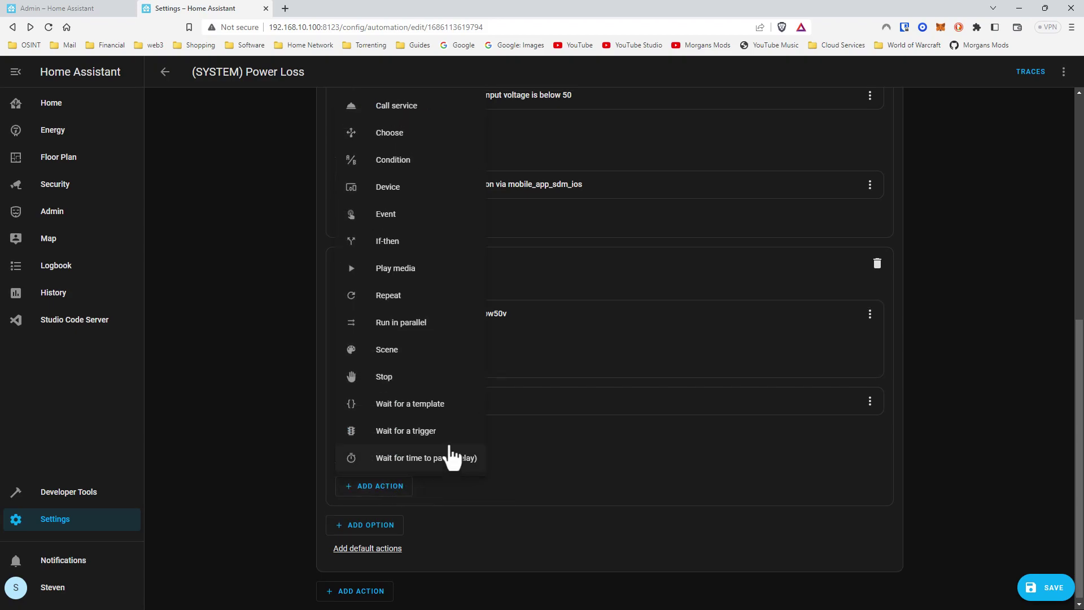
{"action": "left_click", "coordinate": [402, 110]}
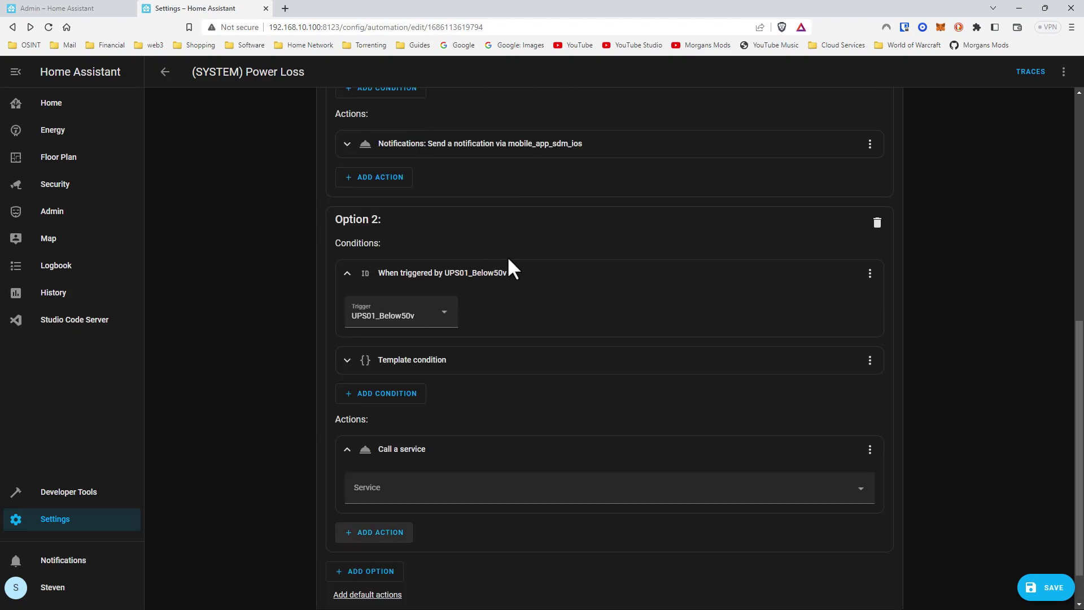
{"action": "left_click", "coordinate": [619, 480]}
{"action": "type", "text": "notify"}
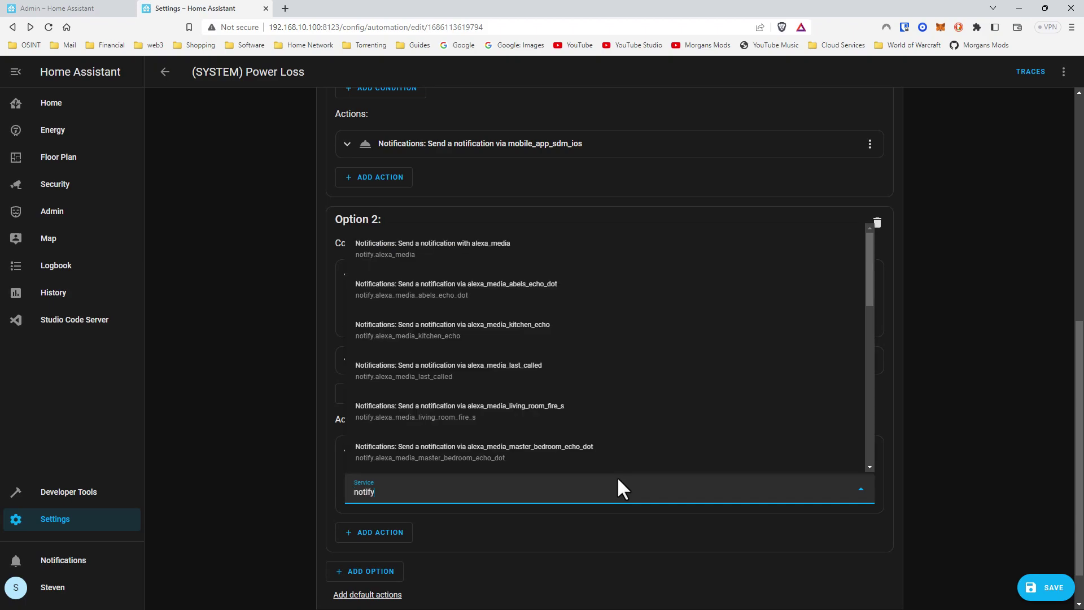
{"action": "scroll", "coordinate": [581, 446], "scroll_direction": "down", "scroll_amount": 5}
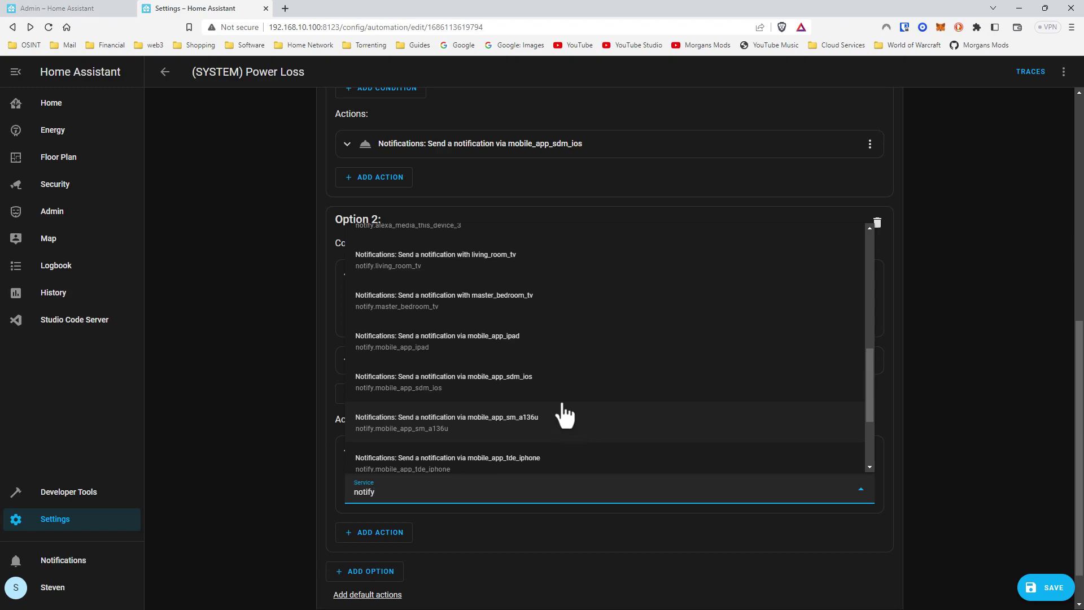
{"action": "left_click", "coordinate": [519, 382]}
{"action": "scroll", "coordinate": [528, 423], "scroll_direction": "down", "scroll_amount": 3}
{"action": "left_click", "coordinate": [351, 440]}
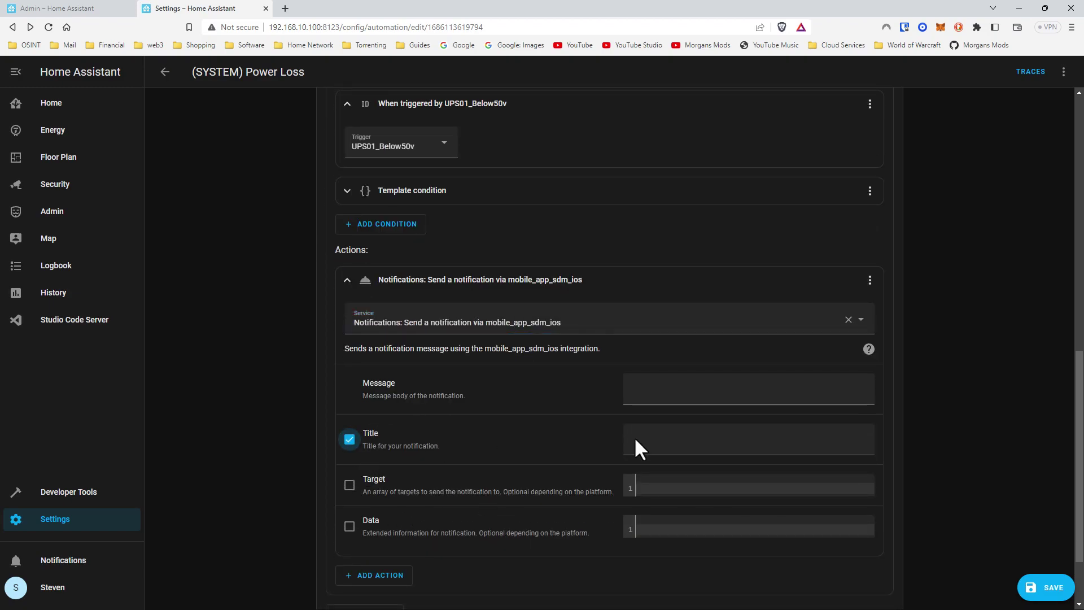
Copy the title "UTILITY POWER LOSS" from Option 1's notification into Option 2's notification title
{"action": "scroll", "coordinate": [666, 449], "scroll_direction": "up", "scroll_amount": 5}
{"action": "scroll", "coordinate": [677, 446], "scroll_direction": "up", "scroll_amount": 6}
{"action": "scroll", "coordinate": [424, 480], "scroll_direction": "down", "scroll_amount": 2}
{"action": "left_click", "coordinate": [362, 492]}
{"action": "scroll", "coordinate": [395, 502], "scroll_direction": "down", "scroll_amount": 3}
{"action": "triple_click", "coordinate": [689, 481]}
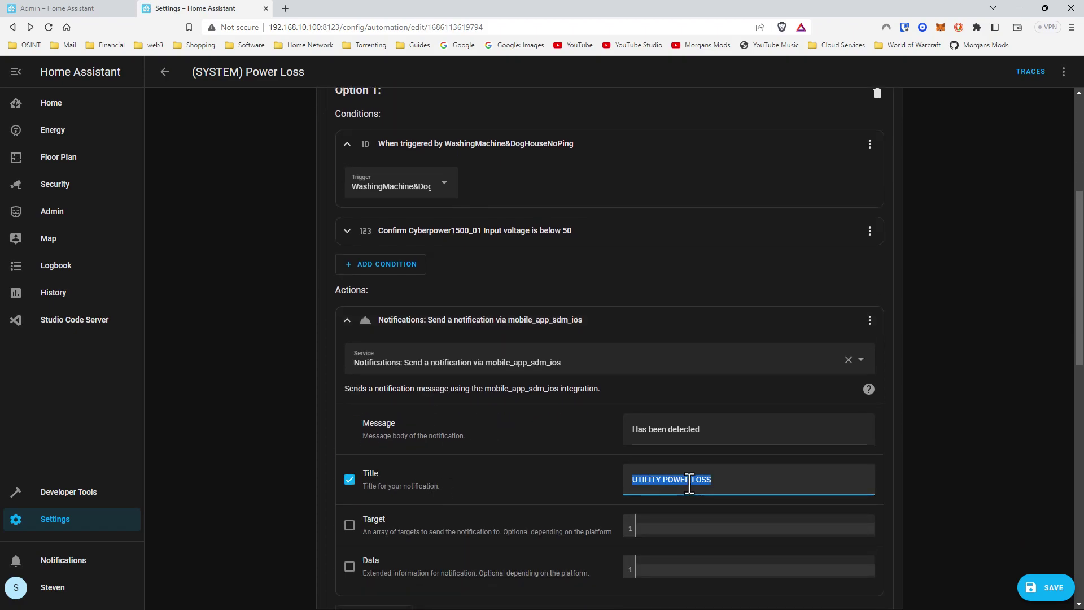
{"action": "scroll", "coordinate": [754, 486], "scroll_direction": "down", "scroll_amount": 7}
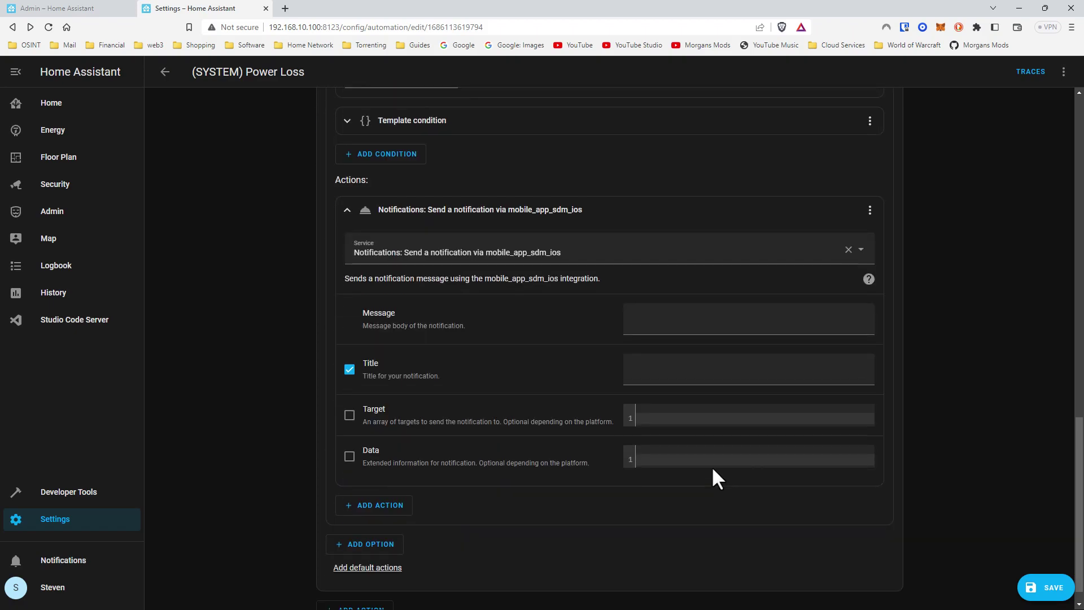
{"action": "left_click", "coordinate": [648, 373]}
{"action": "key", "text": "ctrl+v"}
Copy the message "Has been detected" from Option 1's notification into Option 2's notification message
{"action": "scroll", "coordinate": [654, 411], "scroll_direction": "up", "scroll_amount": 8}
{"action": "left_click", "coordinate": [666, 430]}
{"action": "triple_click", "coordinate": [667, 435]}
{"action": "key", "text": "ctrl+c"}
{"action": "scroll", "coordinate": [733, 480], "scroll_direction": "down", "scroll_amount": 8}
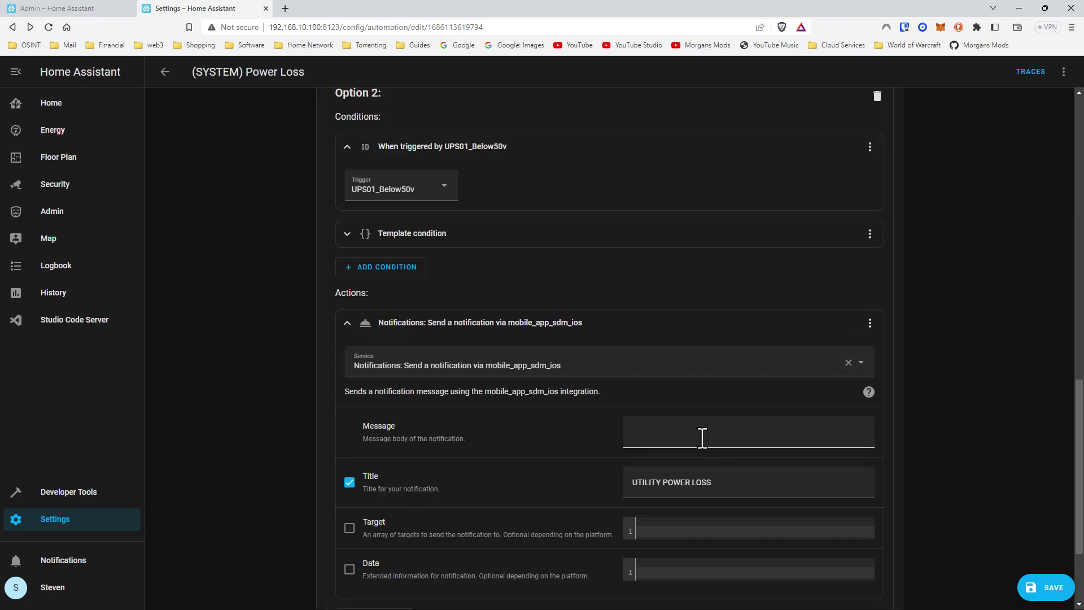
{"action": "left_click", "coordinate": [700, 438]}
{"action": "key", "text": "ctrl+v"}
Replace the title of Option 2's notification with "Circuit Breaker TRIPPED"
{"action": "left_click_drag", "start_coordinate": [720, 483], "coordinate": [628, 485]}
{"action": "key", "text": "Caps_Lock"}
{"action": "type", "text": "C"}
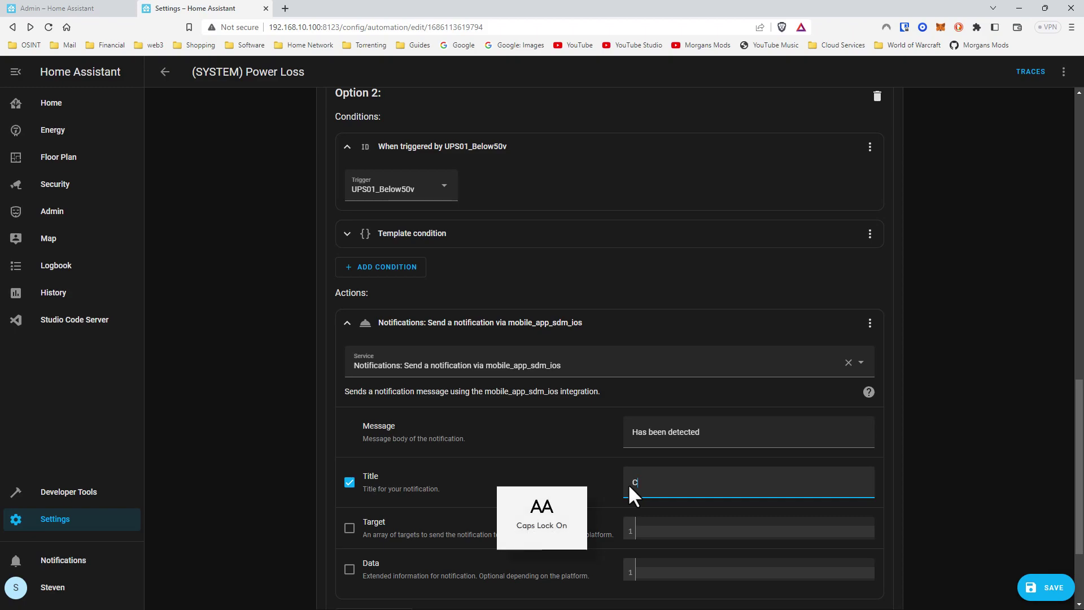
{"action": "type", "text": "ircuit Breaker"}
{"action": "key", "text": "Caps_Lock"}
{"action": "type", "text": "TRIPPED"}
Replace the message of Option 2's notification with "CHECK Breaker 21" and save the automation
{"action": "triple_click", "coordinate": [680, 440]}
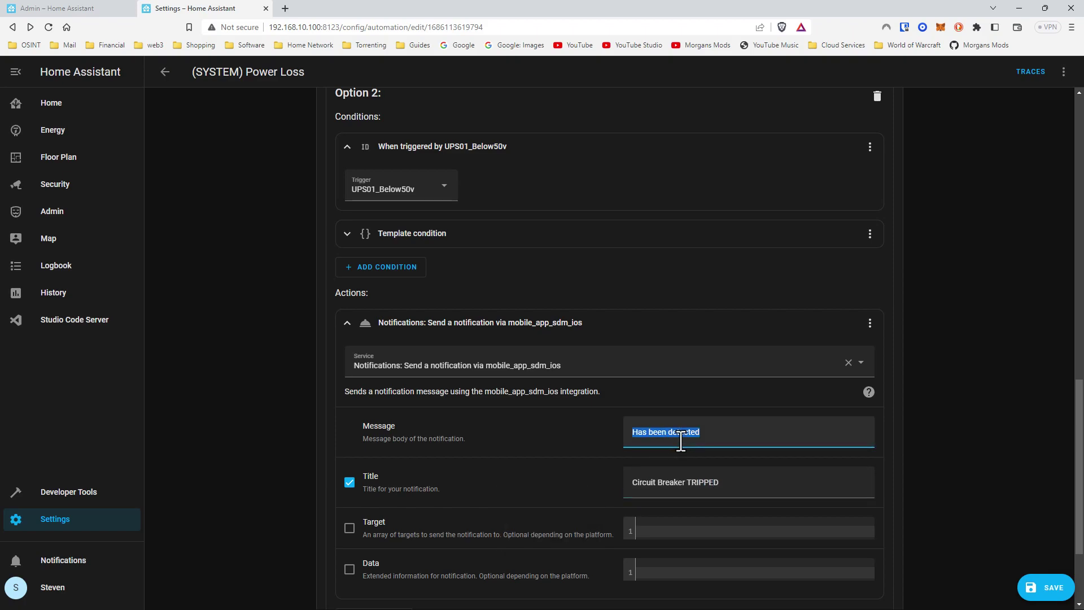
{"action": "type", "text": "R"}
{"action": "key", "text": "Caps_Lock"}
{"action": "type", "text": "eset Breaker 21"}
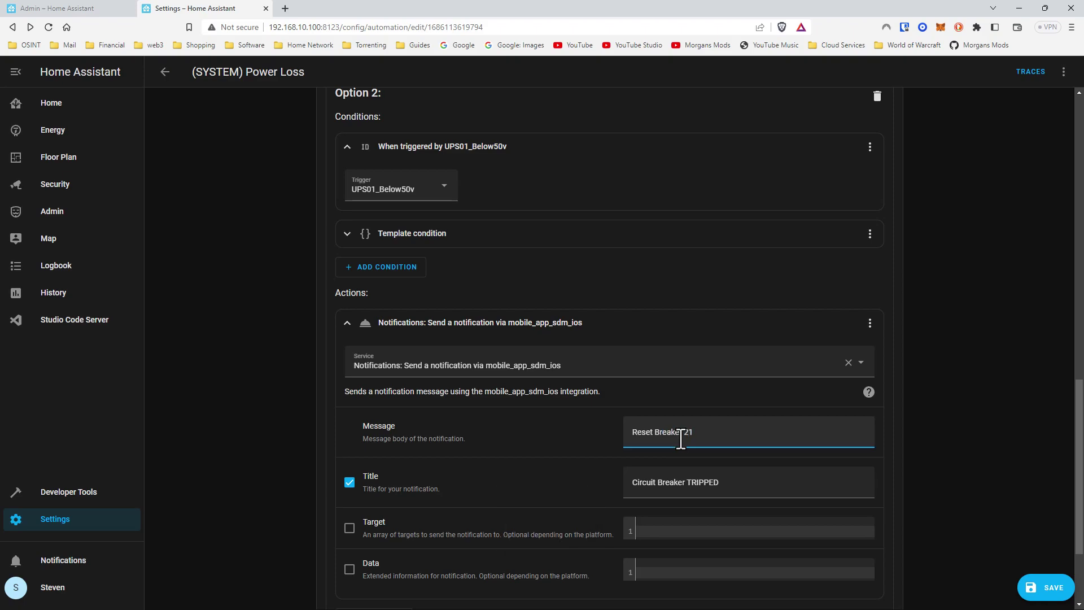
{"action": "left_click_drag", "start_coordinate": [653, 438], "coordinate": [604, 438]}
{"action": "key", "text": "Caps_Lock"}
{"action": "type", "text": "CHECK"}
{"action": "key", "text": "Caps_Lock"}
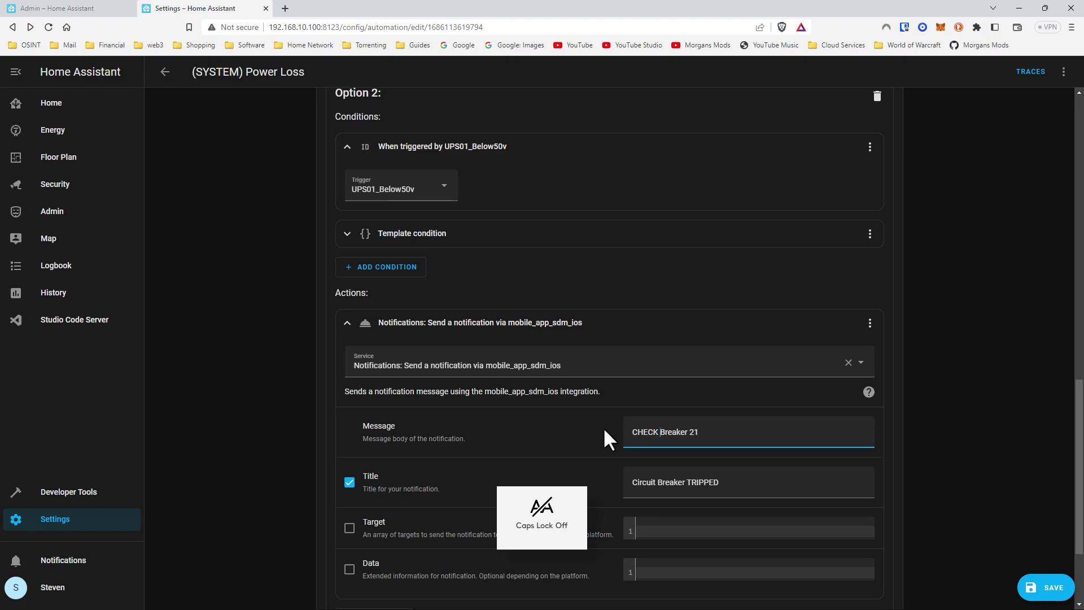
{"action": "left_click", "coordinate": [1041, 588]}
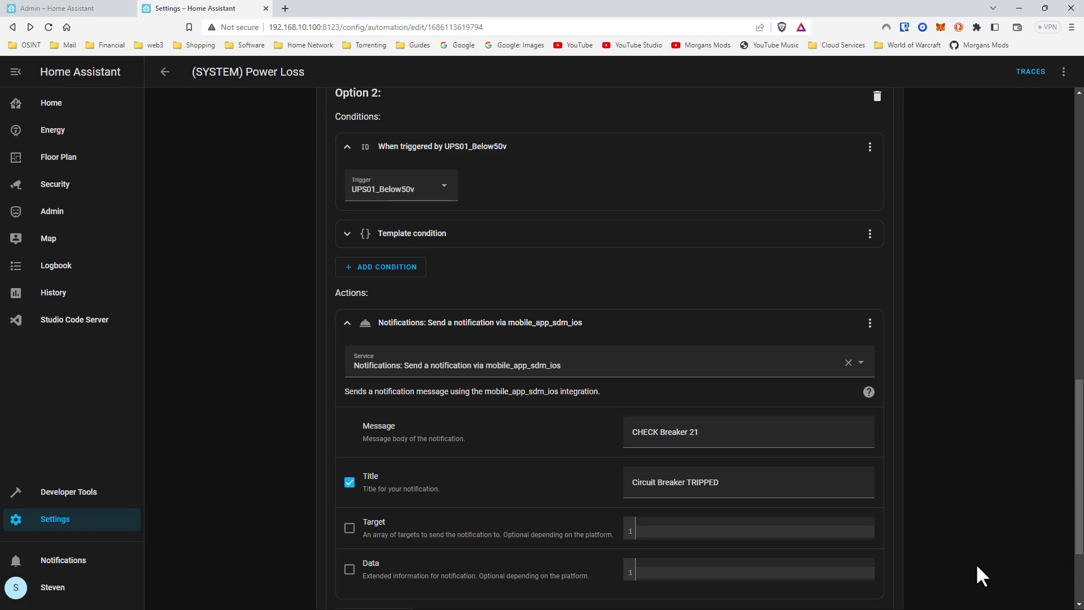
Review the WashingMachine&DogHouseNoPing trigger's value template alongside the trigger condition that uses it in Option 1
{"action": "scroll", "coordinate": [789, 500], "scroll_direction": "up", "scroll_amount": 5}
{"action": "scroll", "coordinate": [789, 501], "scroll_direction": "up", "scroll_amount": 10}
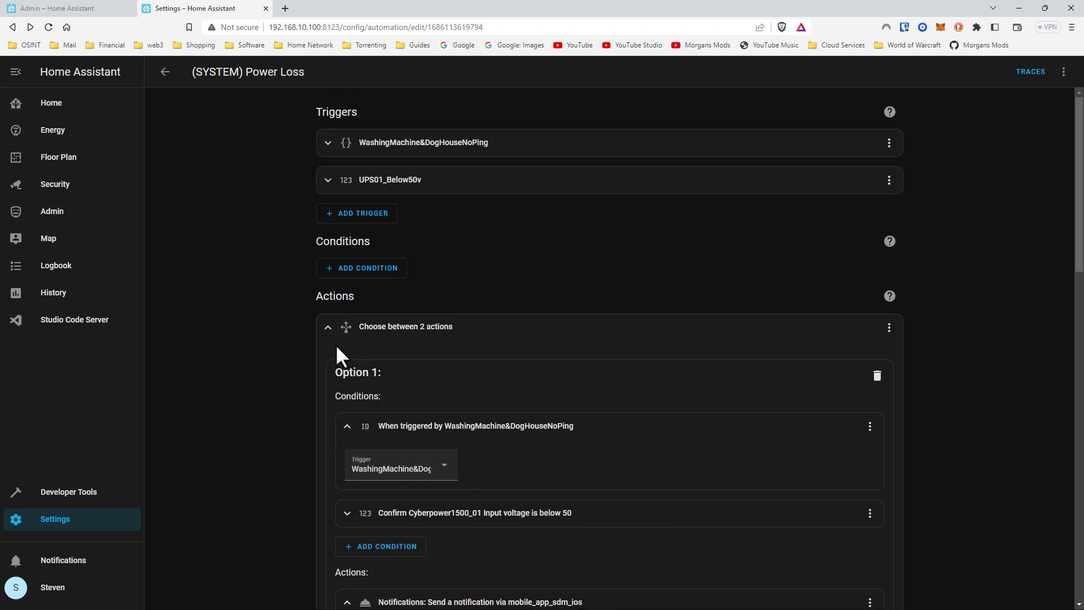
{"action": "left_click", "coordinate": [328, 328]}
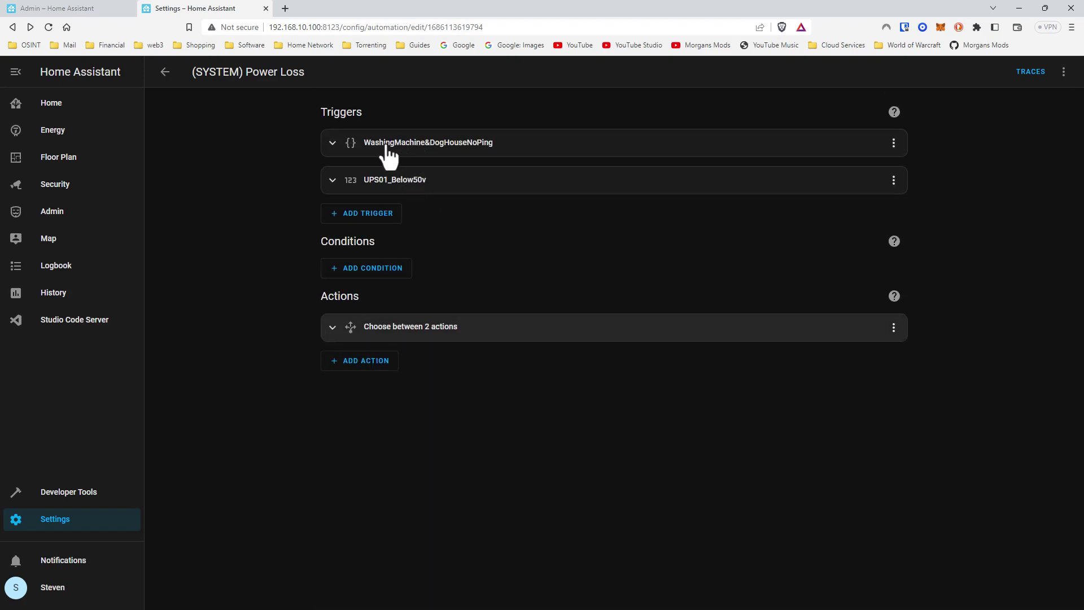
{"action": "left_click", "coordinate": [327, 142]}
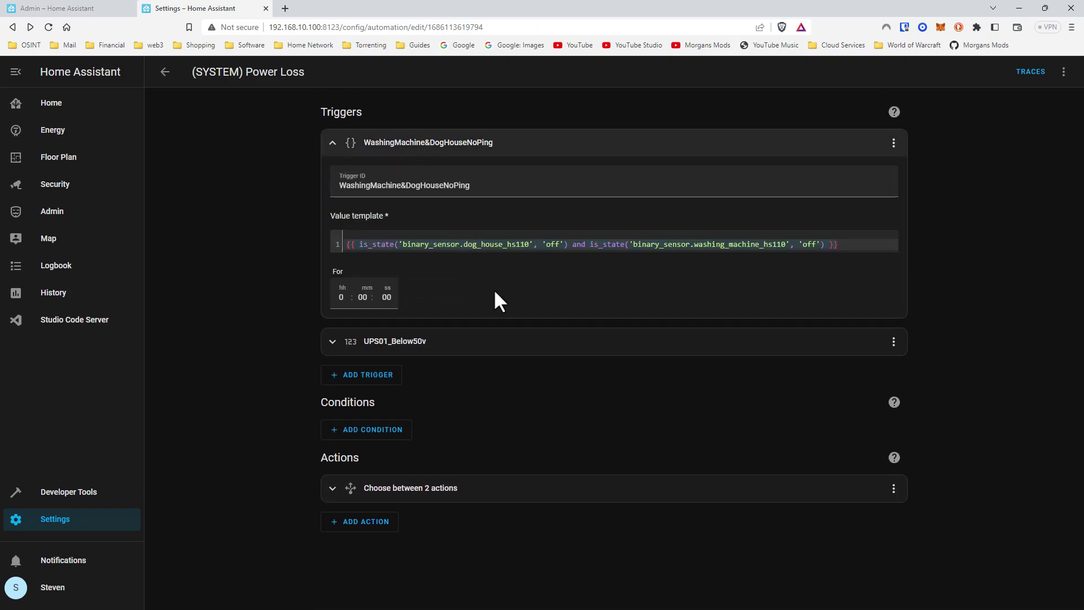
{"action": "left_click", "coordinate": [345, 489]}
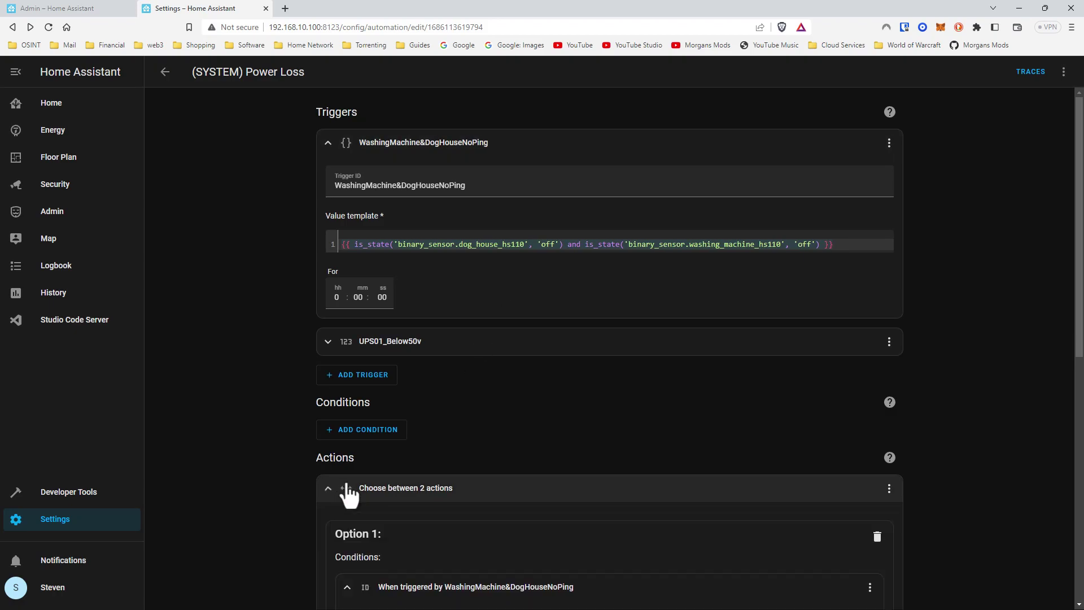
{"action": "scroll", "coordinate": [472, 489], "scroll_direction": "down", "scroll_amount": 3}
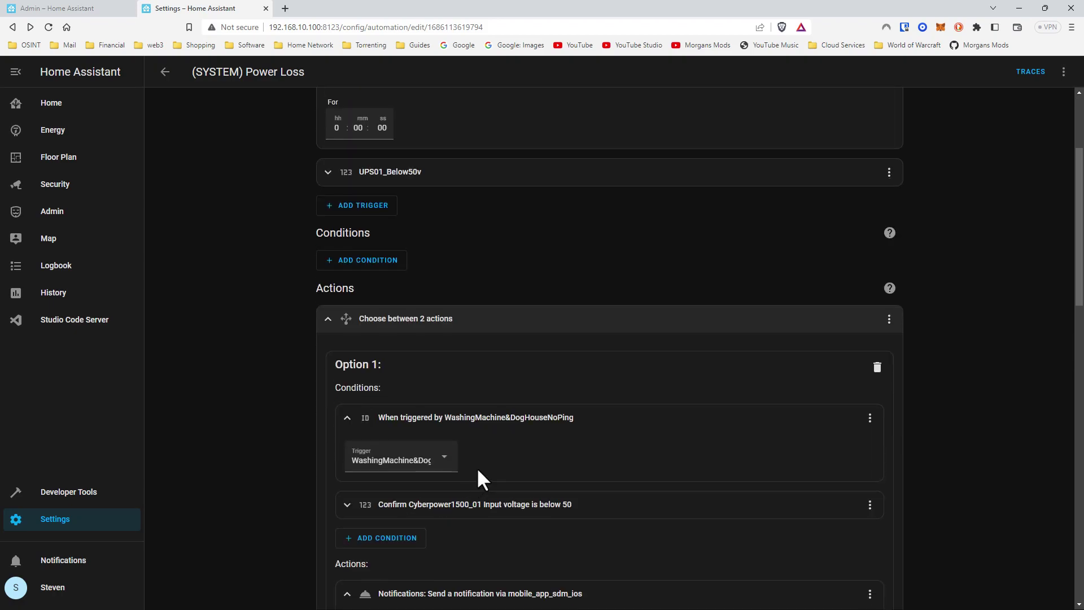
{"action": "scroll", "coordinate": [476, 466], "scroll_direction": "down", "scroll_amount": 1}
{"action": "scroll", "coordinate": [491, 469], "scroll_direction": "down", "scroll_amount": 1}
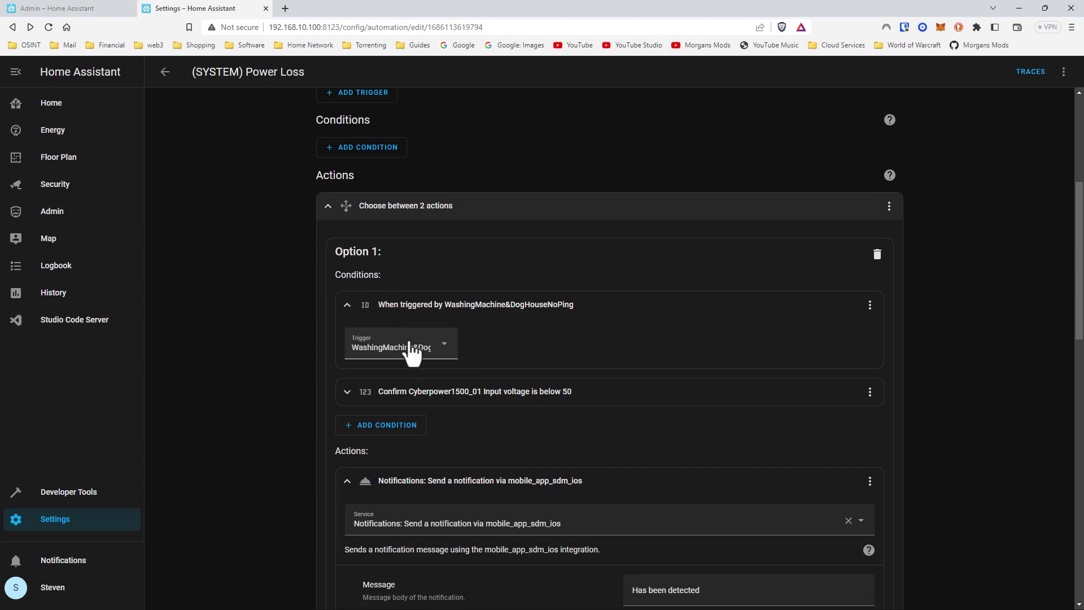
{"action": "scroll", "coordinate": [452, 370], "scroll_direction": "up", "scroll_amount": 5}
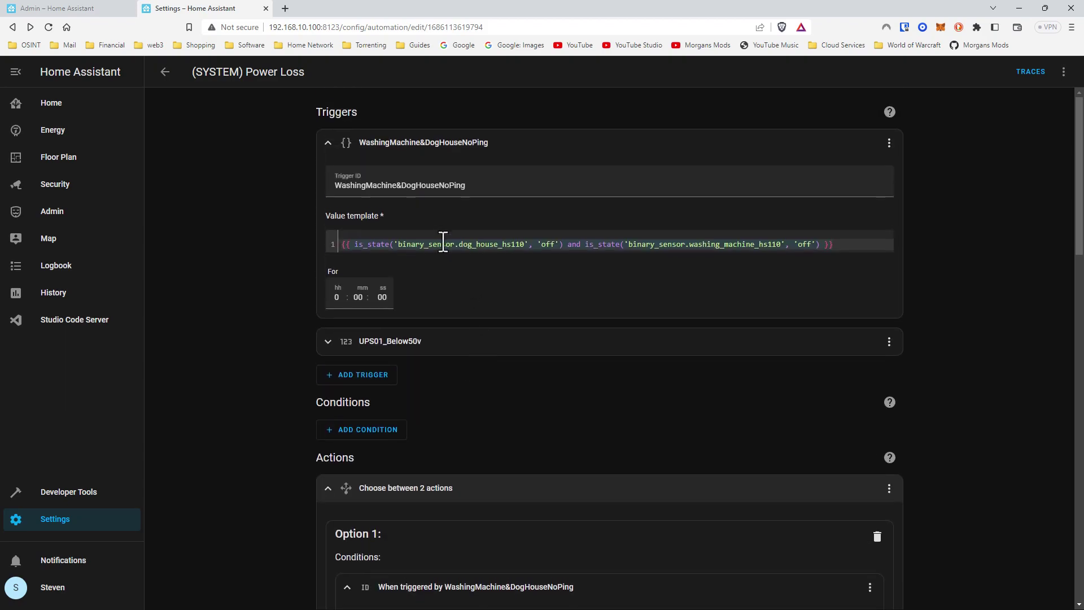
{"action": "scroll", "coordinate": [570, 403], "scroll_direction": "down", "scroll_amount": 4}
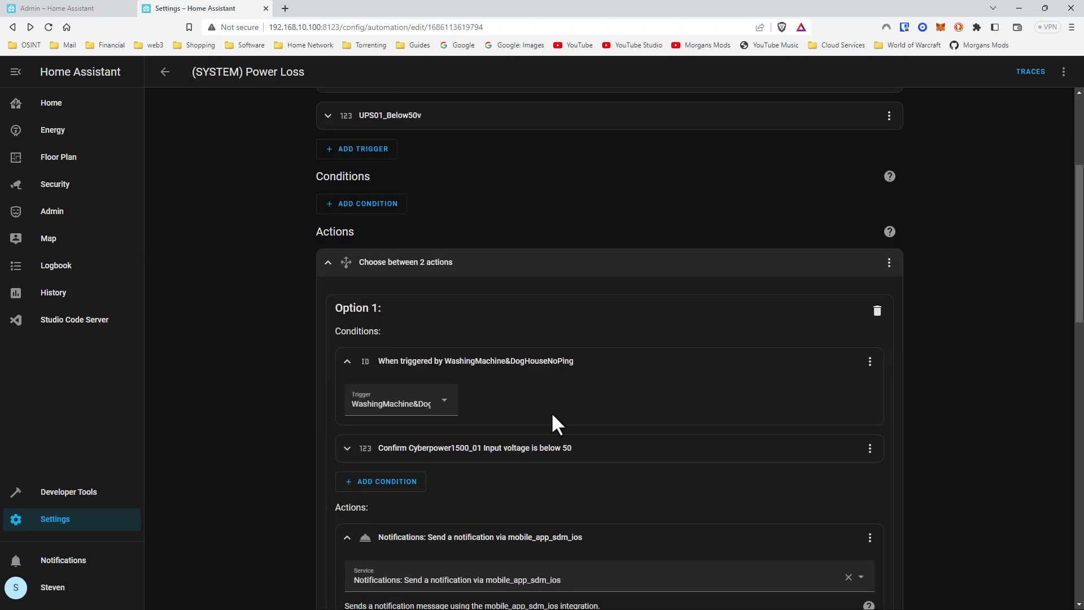
Review Option 1's Cyberpower1500_01 Input voltage condition, then collapse both of that option's conditions
{"action": "left_click", "coordinate": [347, 449]}
{"action": "scroll", "coordinate": [452, 384], "scroll_direction": "down", "scroll_amount": 2}
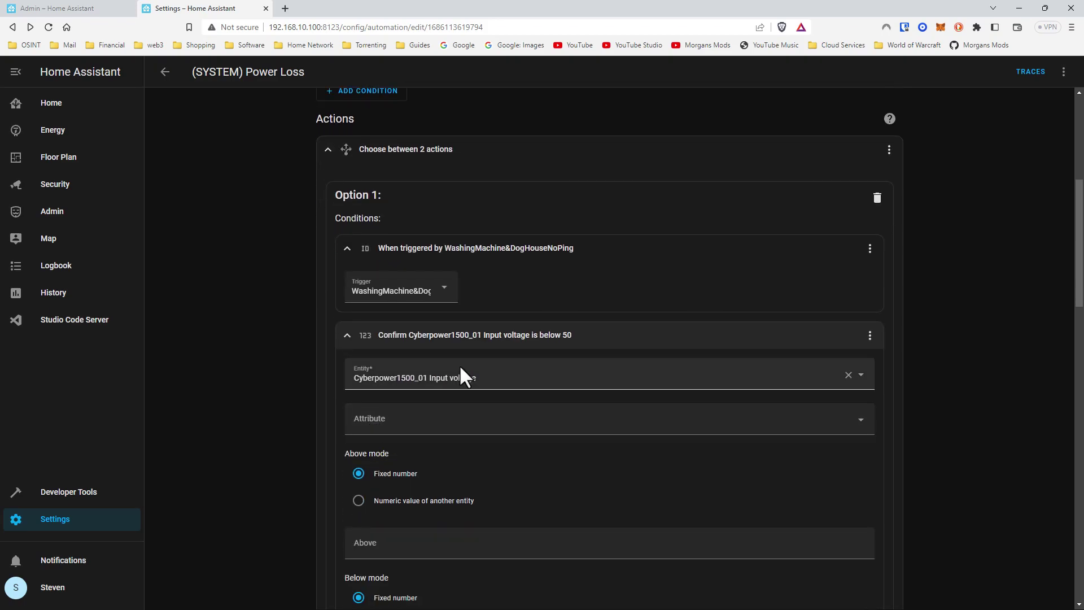
{"action": "scroll", "coordinate": [476, 408], "scroll_direction": "down", "scroll_amount": 3}
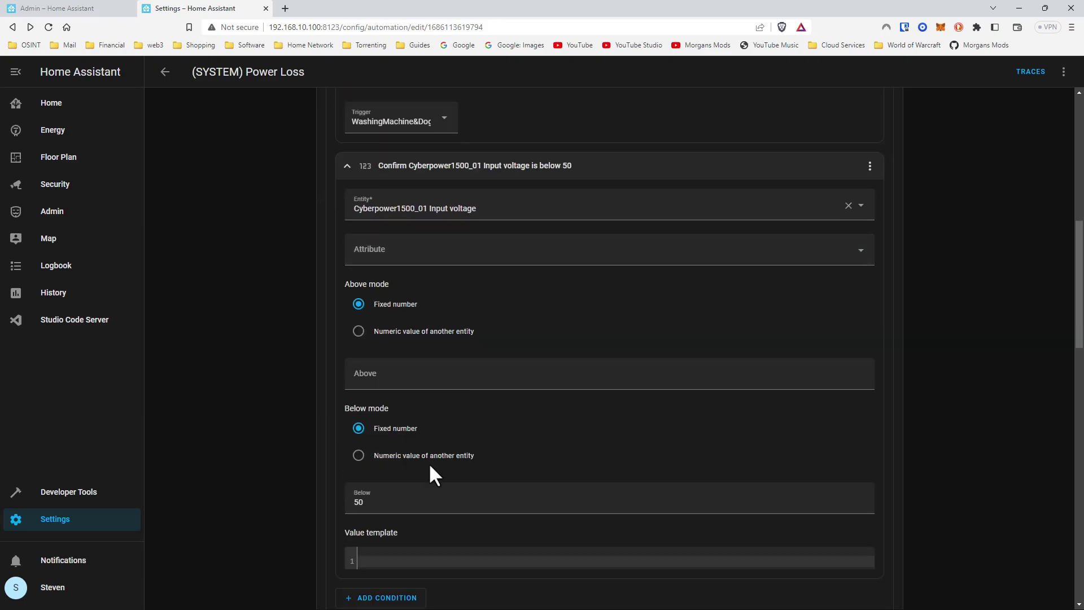
{"action": "scroll", "coordinate": [432, 478], "scroll_direction": "up", "scroll_amount": 5}
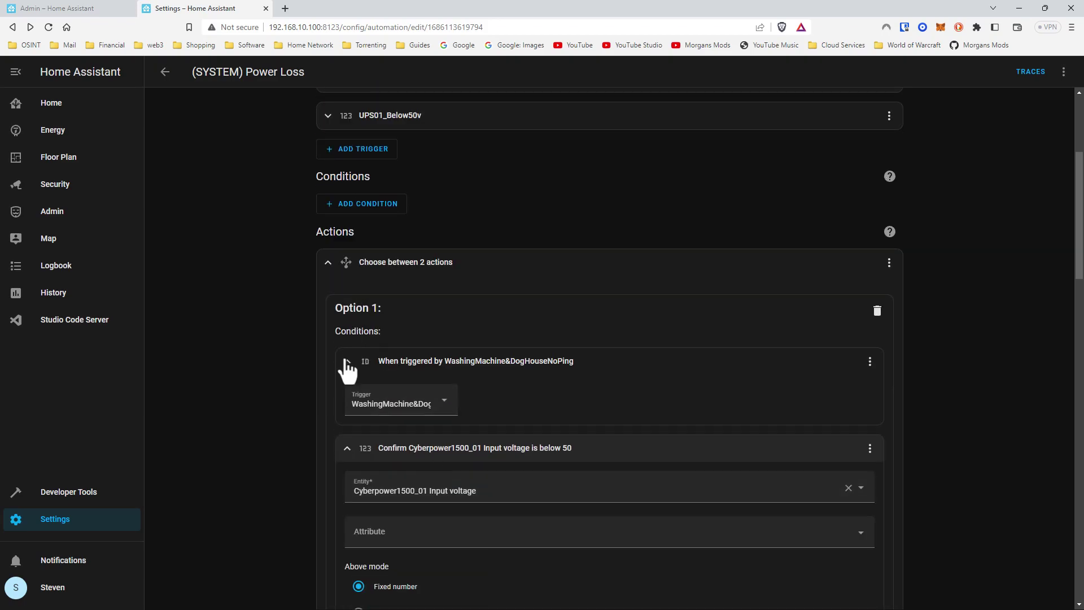
{"action": "left_click", "coordinate": [347, 362]}
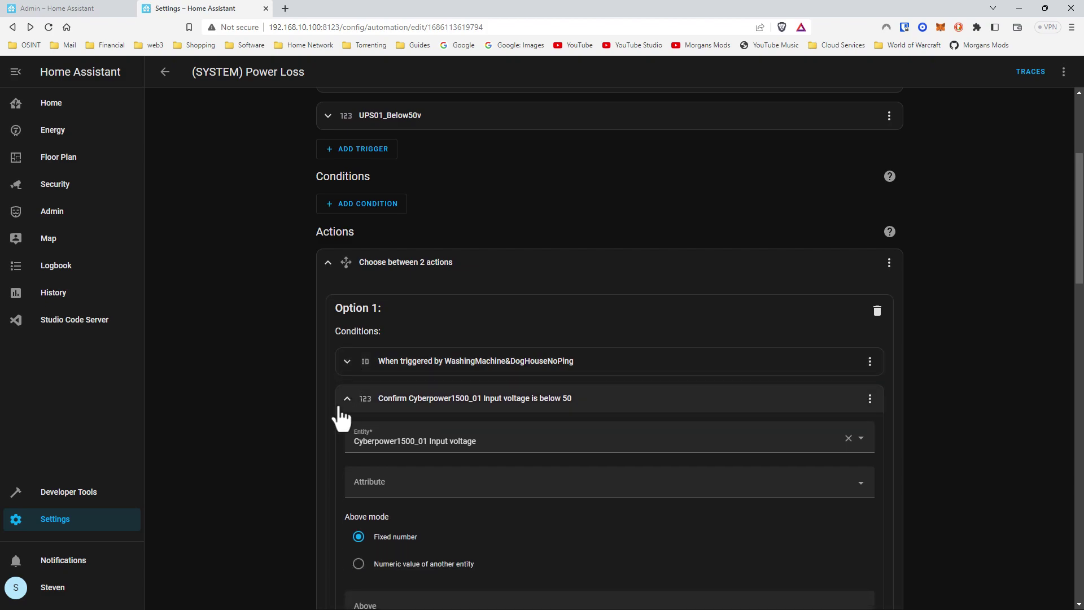
{"action": "left_click", "coordinate": [346, 398]}
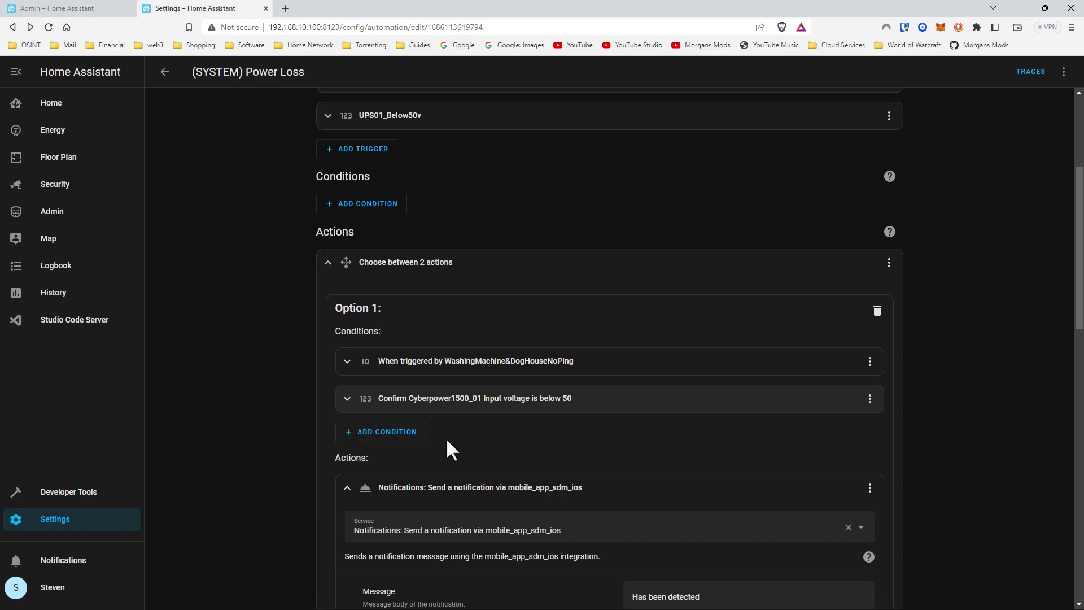
Check the message and title of Option 1's notification, then collapse that action
{"action": "scroll", "coordinate": [469, 452], "scroll_direction": "down", "scroll_amount": 2}
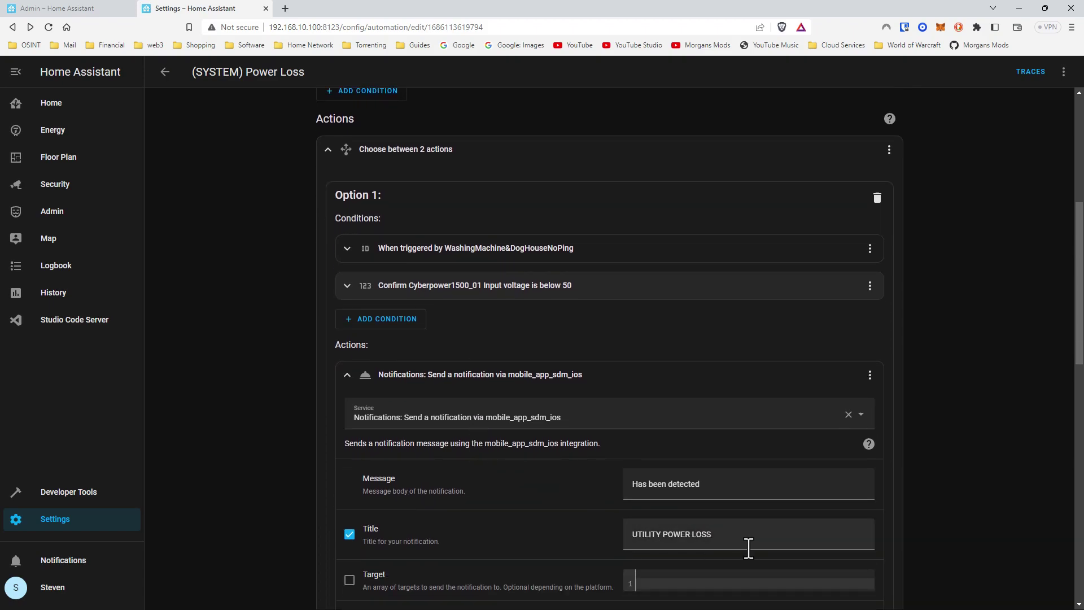
{"action": "left_click", "coordinate": [689, 479]}
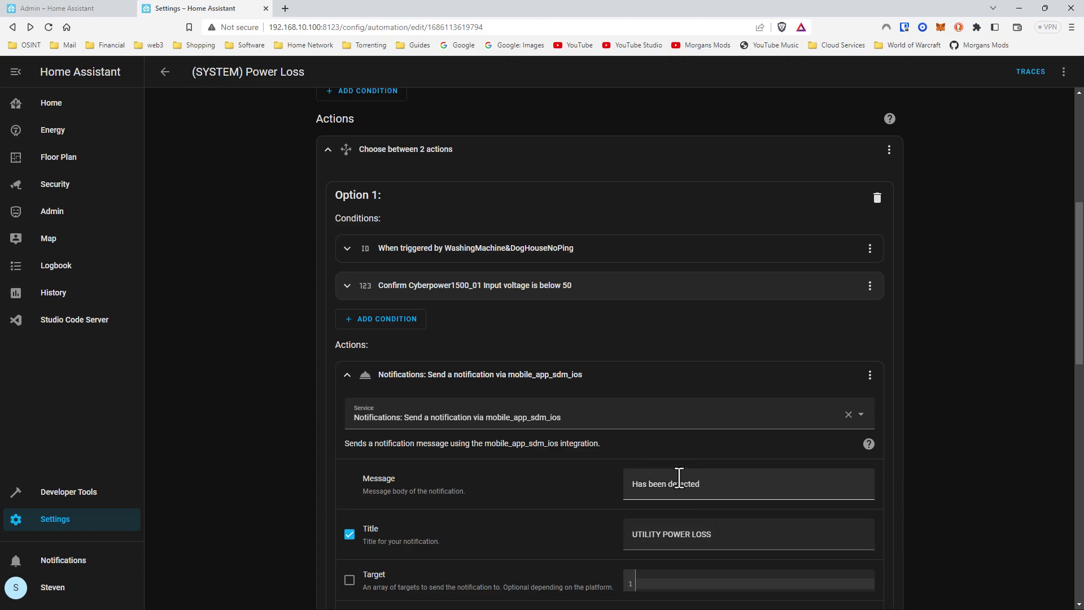
{"action": "left_click", "coordinate": [350, 376]}
{"action": "scroll", "coordinate": [532, 462], "scroll_direction": "down", "scroll_amount": 3}
{"action": "scroll", "coordinate": [483, 462], "scroll_direction": "up", "scroll_amount": 4}
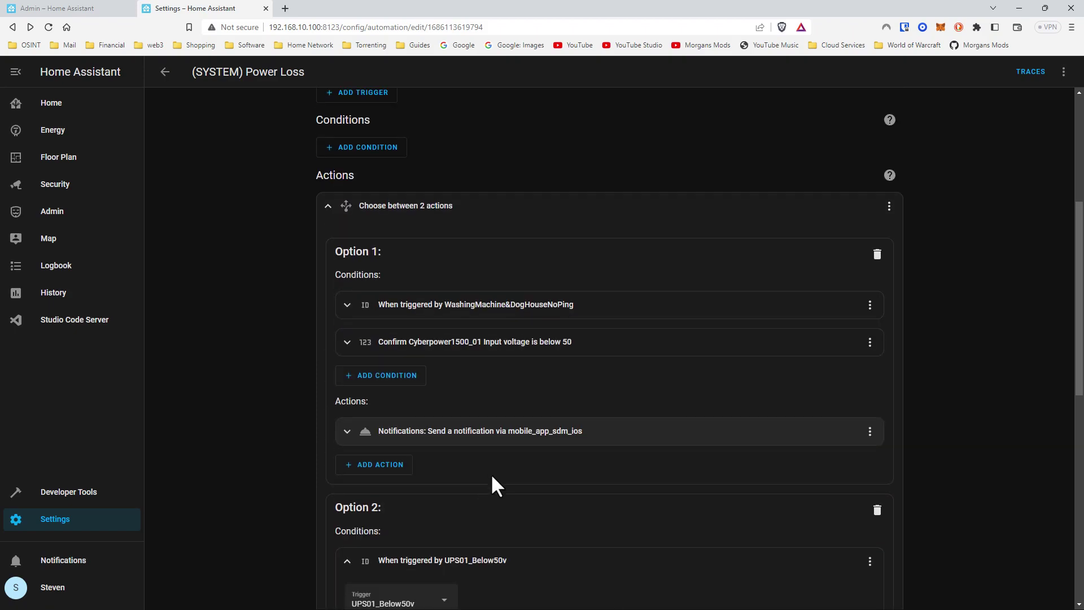
Review the UPS01_Below50v trigger, check the UPS input voltages on the Admin dashboard, and leave both triggers collapsed
{"action": "scroll", "coordinate": [491, 477], "scroll_direction": "up", "scroll_amount": 5}
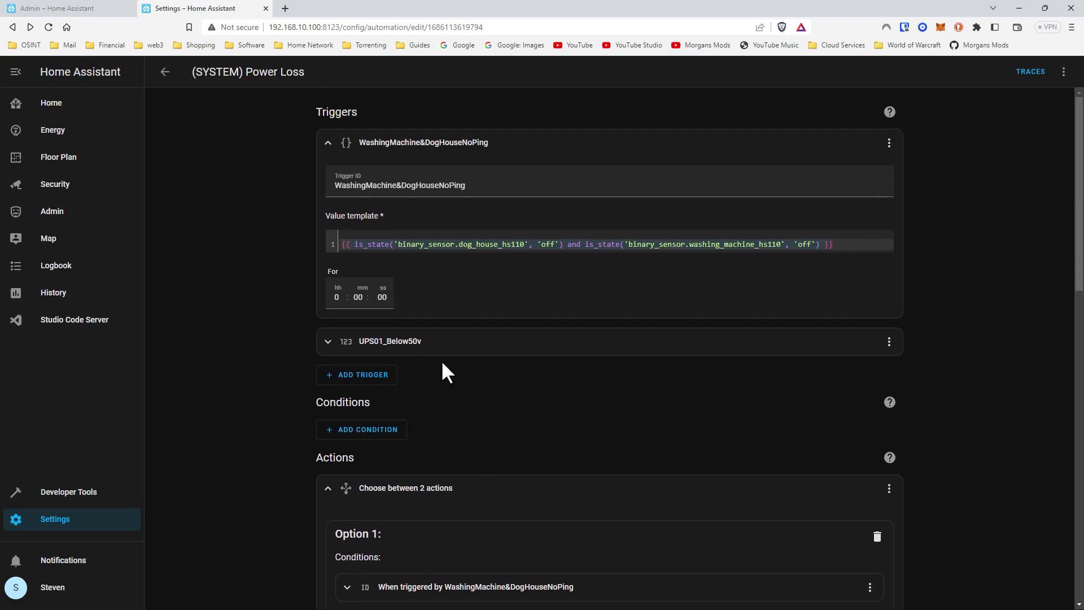
{"action": "left_click", "coordinate": [328, 341]}
{"action": "left_click", "coordinate": [327, 142]}
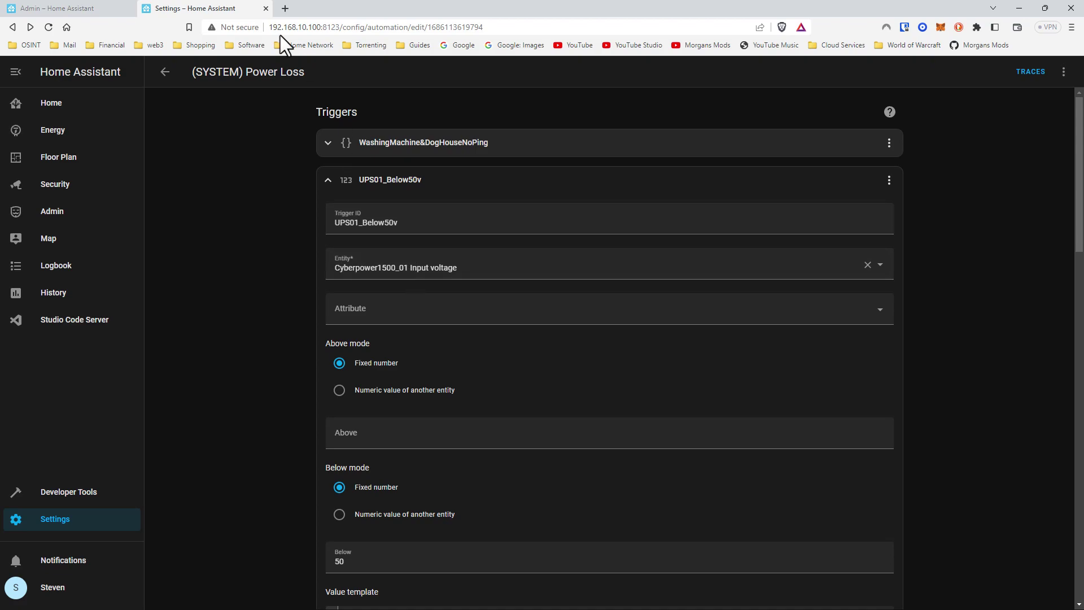
{"action": "left_click", "coordinate": [106, 10]}
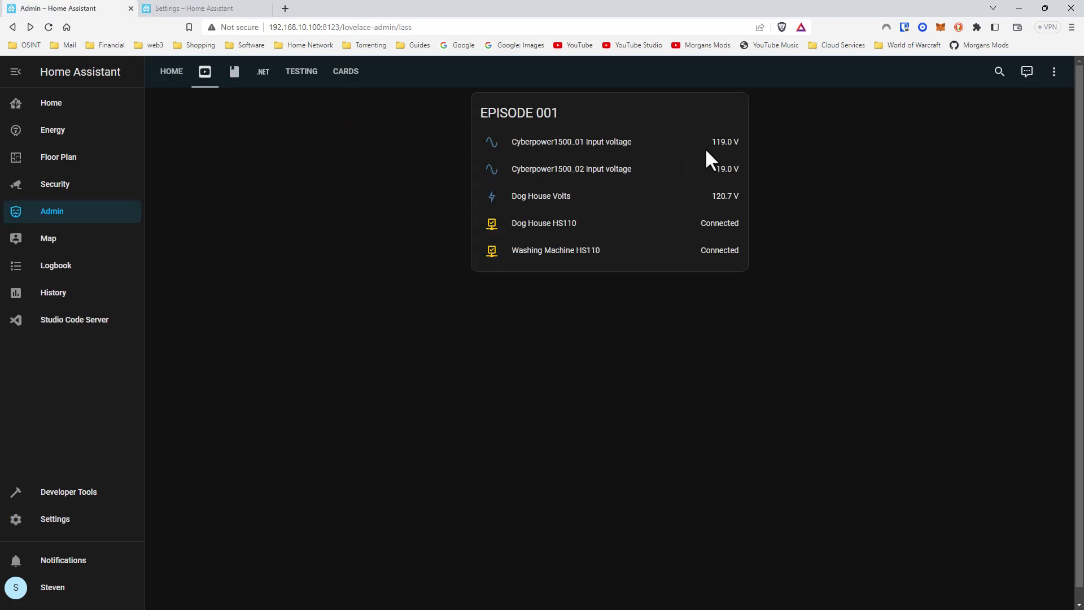
{"action": "left_click", "coordinate": [248, 7]}
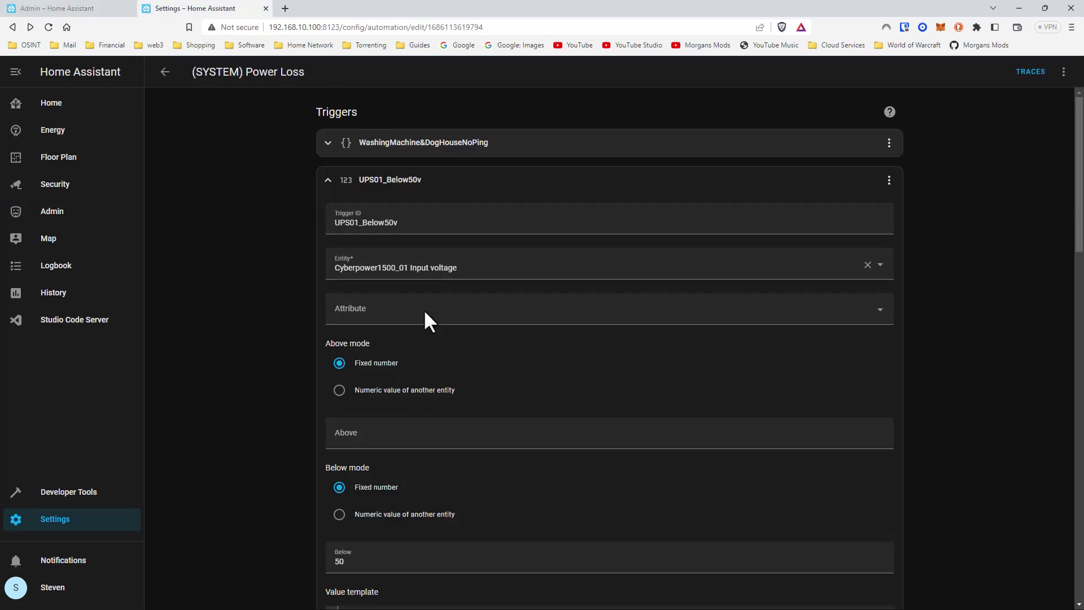
{"action": "left_click", "coordinate": [328, 180]}
Review Option 2's trigger condition, the value template of its template condition, and its notification message and title
{"action": "scroll", "coordinate": [423, 315], "scroll_direction": "down", "scroll_amount": 3}
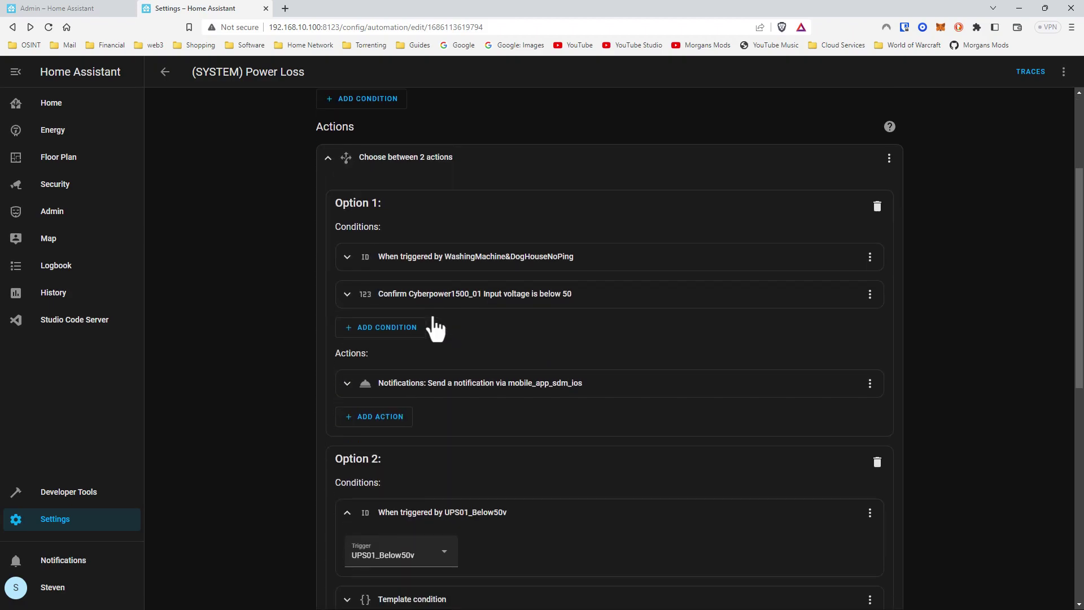
{"action": "scroll", "coordinate": [434, 329], "scroll_direction": "down", "scroll_amount": 6}
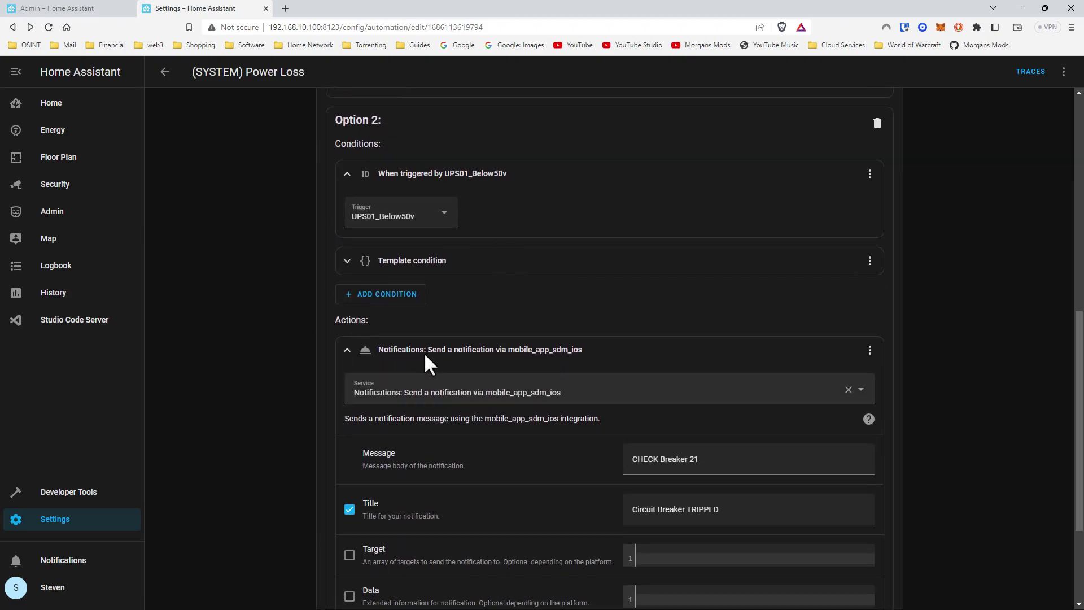
{"action": "left_click", "coordinate": [347, 263]}
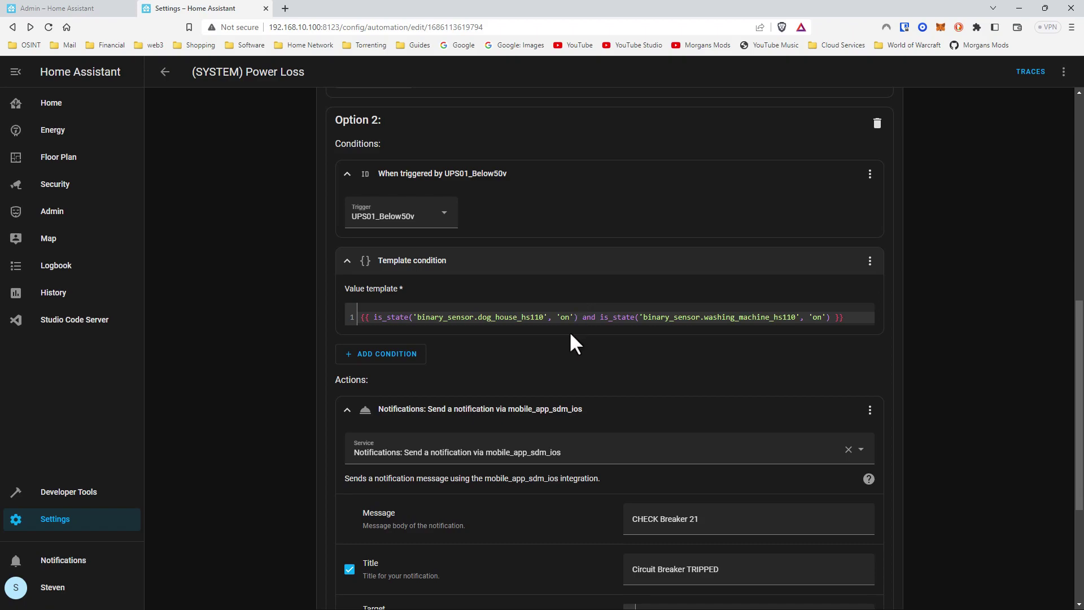
{"action": "scroll", "coordinate": [511, 344], "scroll_direction": "up", "scroll_amount": 8}
{"action": "scroll", "coordinate": [542, 439], "scroll_direction": "down", "scroll_amount": 4}
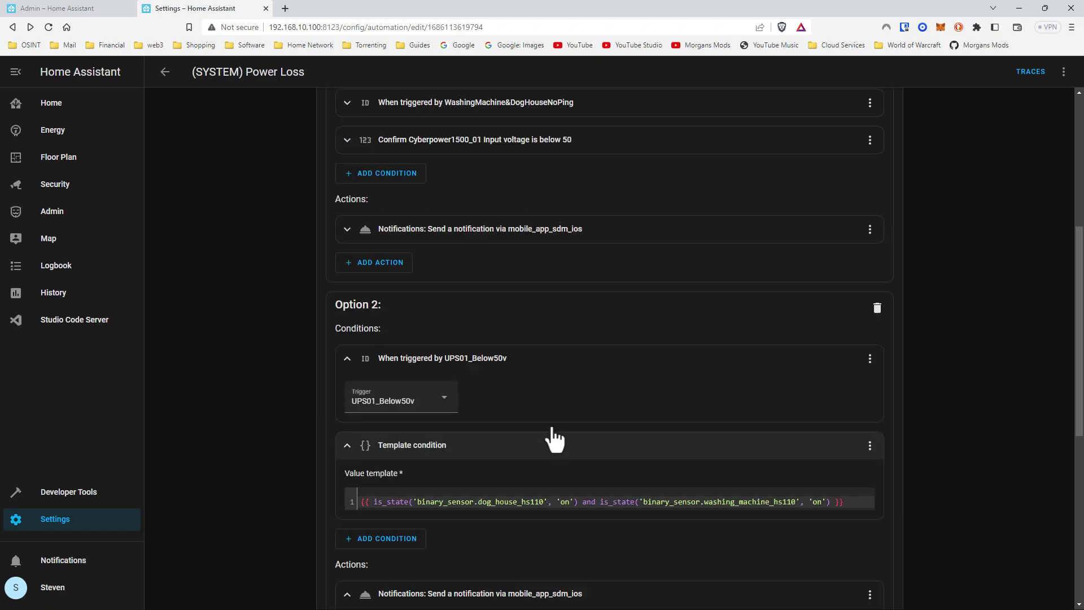
{"action": "scroll", "coordinate": [553, 439], "scroll_direction": "down", "scroll_amount": 2}
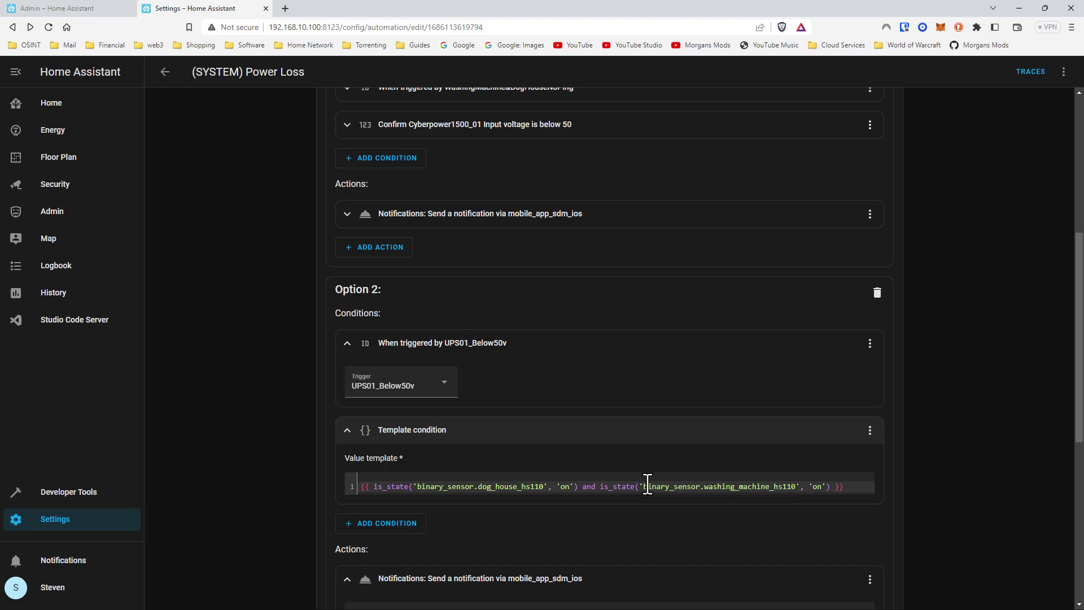
{"action": "scroll", "coordinate": [647, 486], "scroll_direction": "down", "scroll_amount": 2}
{"action": "scroll", "coordinate": [653, 487], "scroll_direction": "down", "scroll_amount": 3}
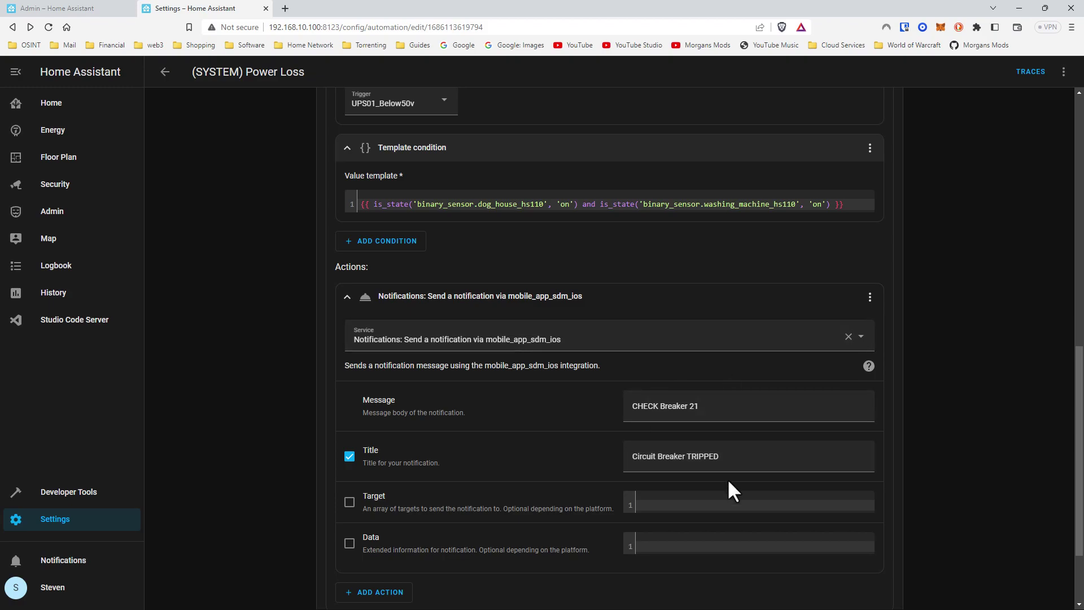
Collapse Option 2's conditions and notification, then collapse the whole Choose between 2 actions block
{"action": "scroll", "coordinate": [706, 474], "scroll_direction": "up", "scroll_amount": 7}
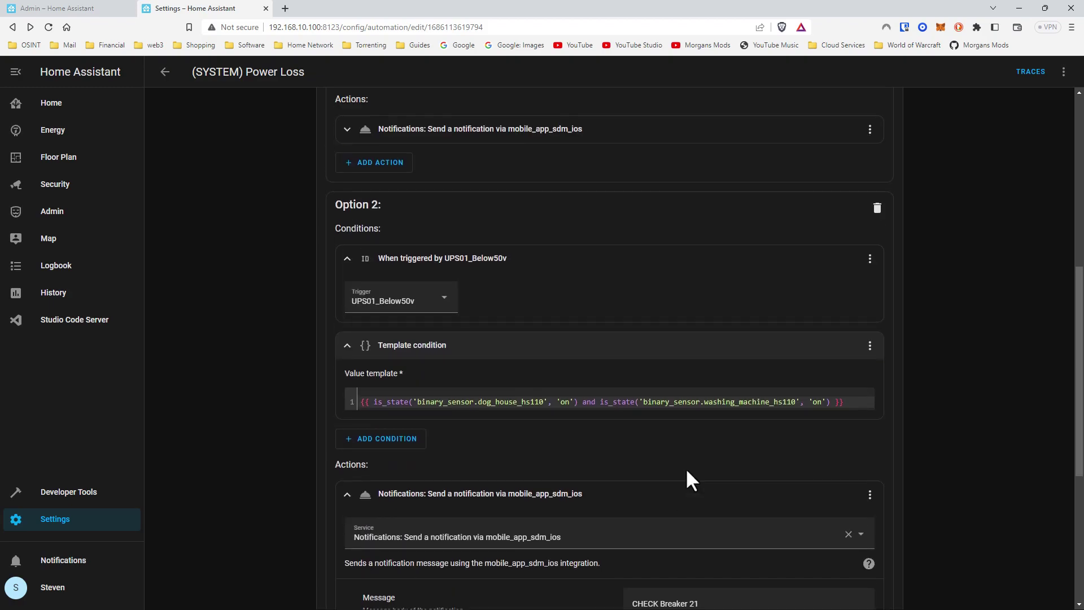
{"action": "left_click", "coordinate": [347, 455]}
{"action": "left_click", "coordinate": [347, 493]}
{"action": "scroll", "coordinate": [452, 537], "scroll_direction": "down", "scroll_amount": 5}
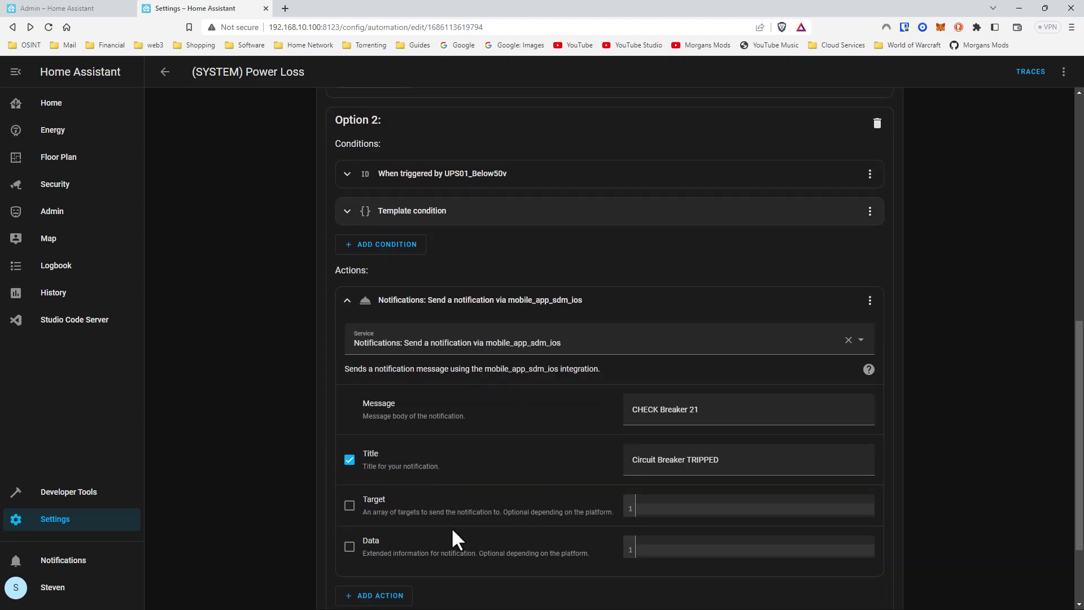
{"action": "left_click", "coordinate": [346, 300]}
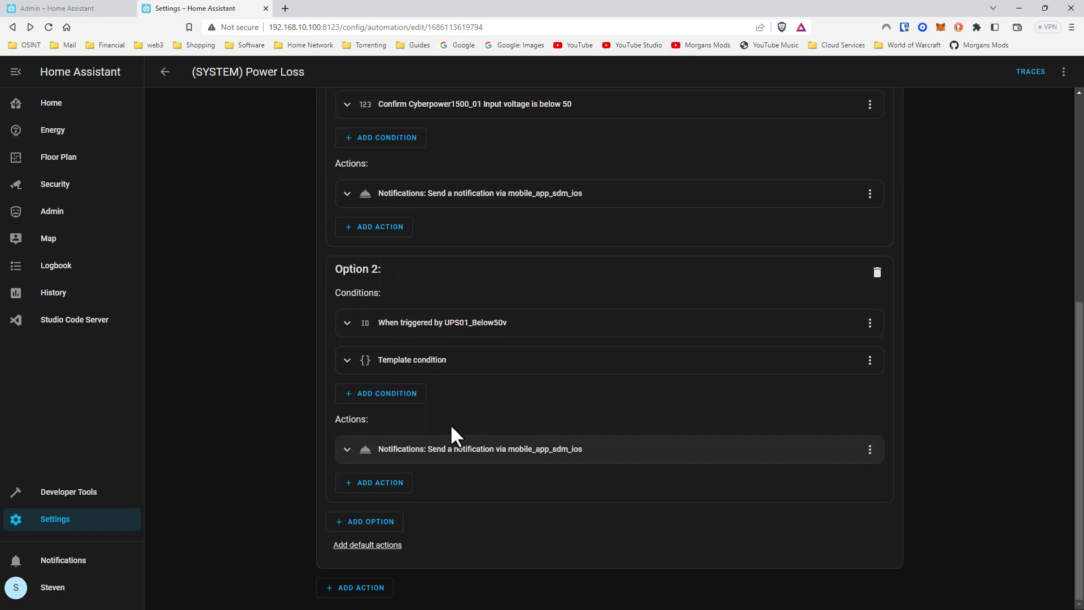
{"action": "scroll", "coordinate": [455, 431], "scroll_direction": "up", "scroll_amount": 5}
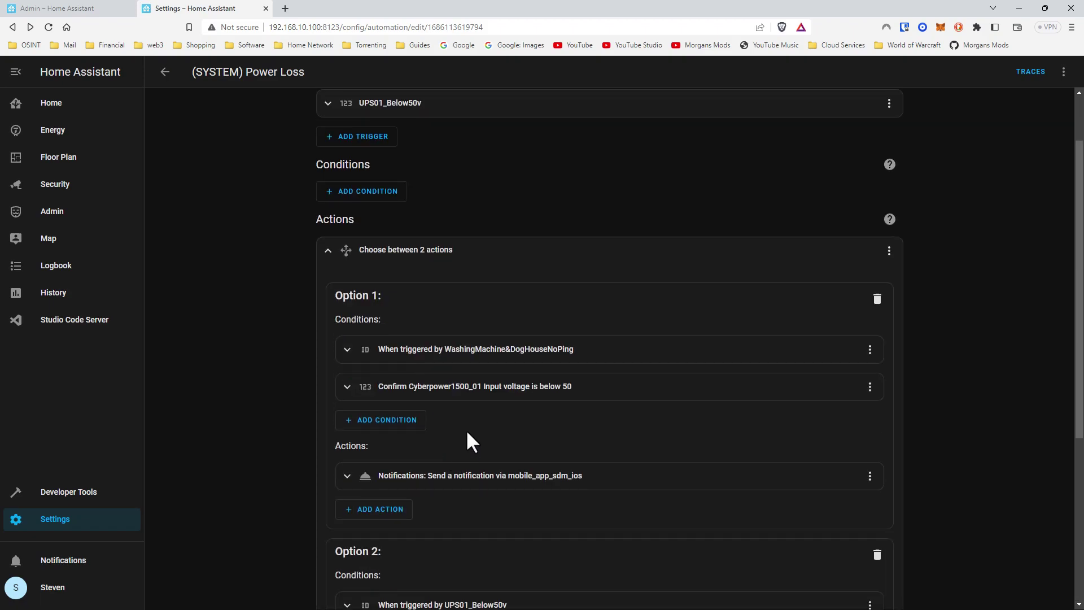
{"action": "scroll", "coordinate": [469, 429], "scroll_direction": "up", "scroll_amount": 2}
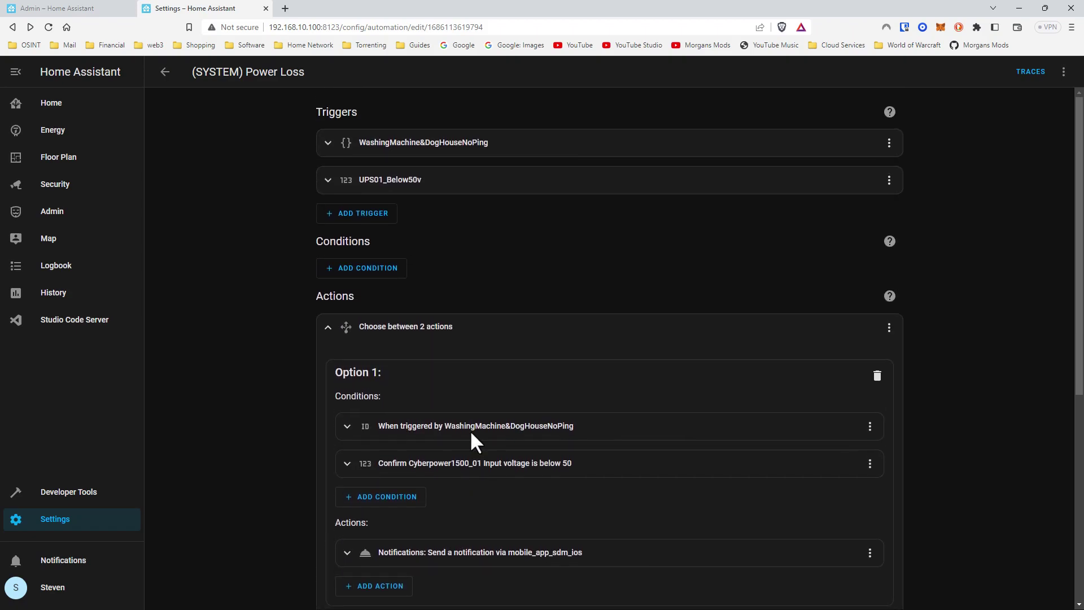
{"action": "left_click", "coordinate": [329, 328]}
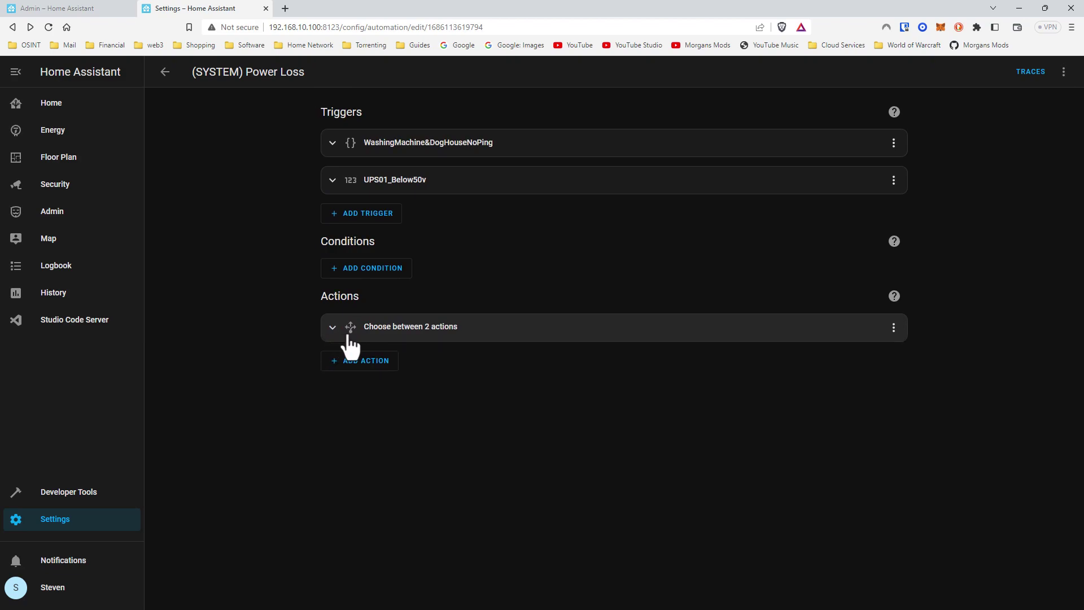